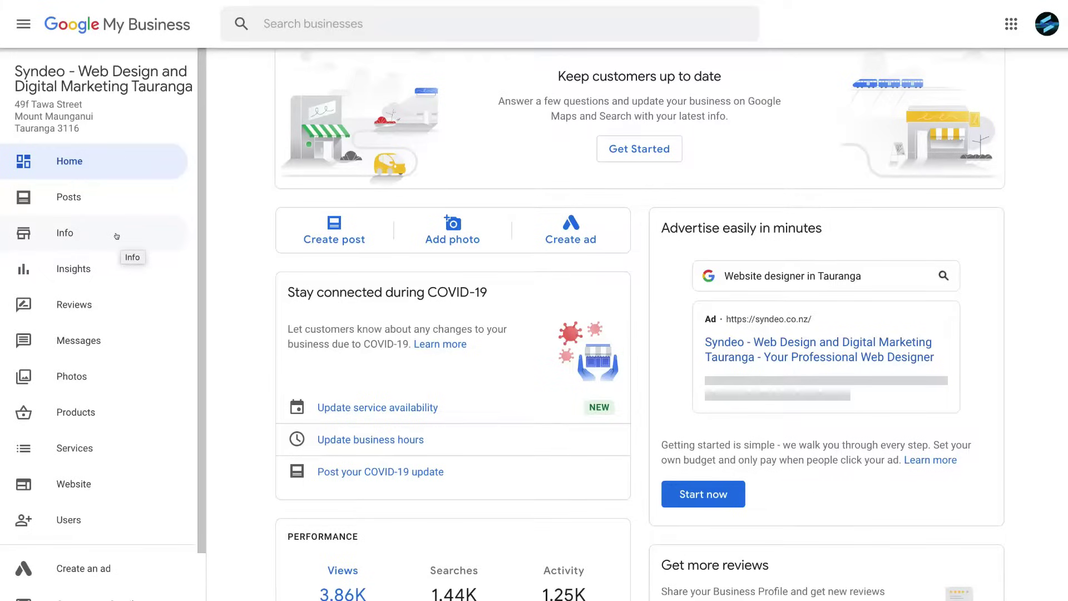
Step: Open the business information section and review the listed address, service area, opening hours and contact details
click(92, 236)
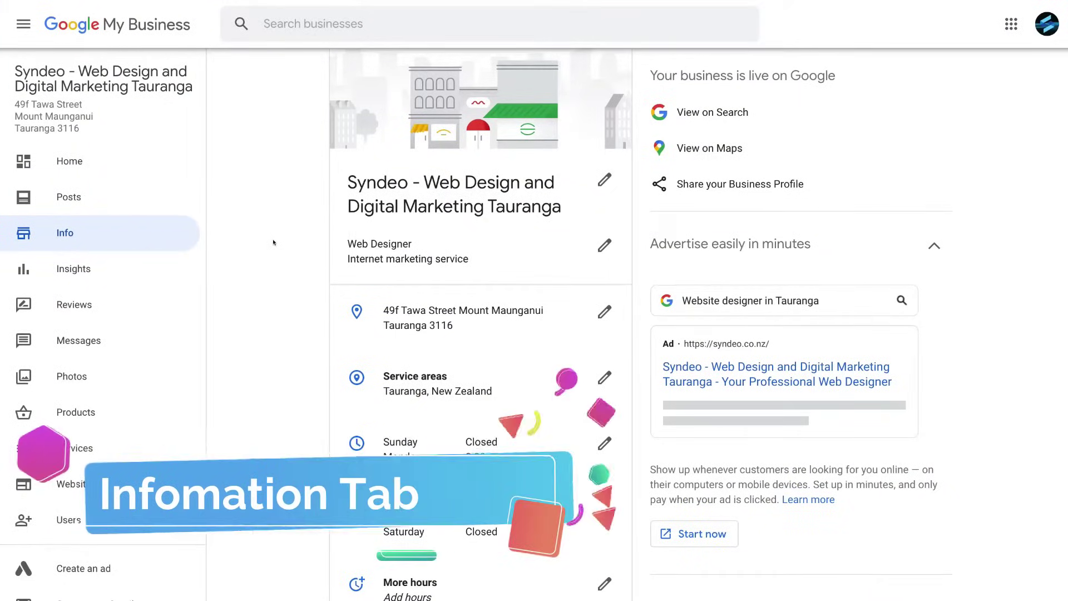
scroll(273, 243, down, 2)
scroll(273, 243, down, 1)
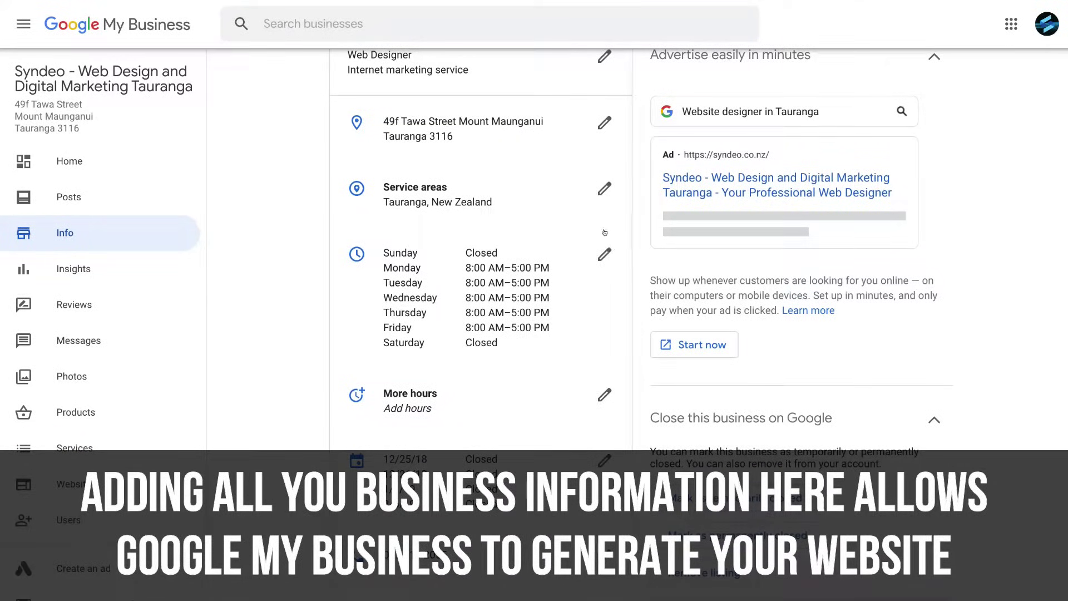
scroll(599, 369, down, 3)
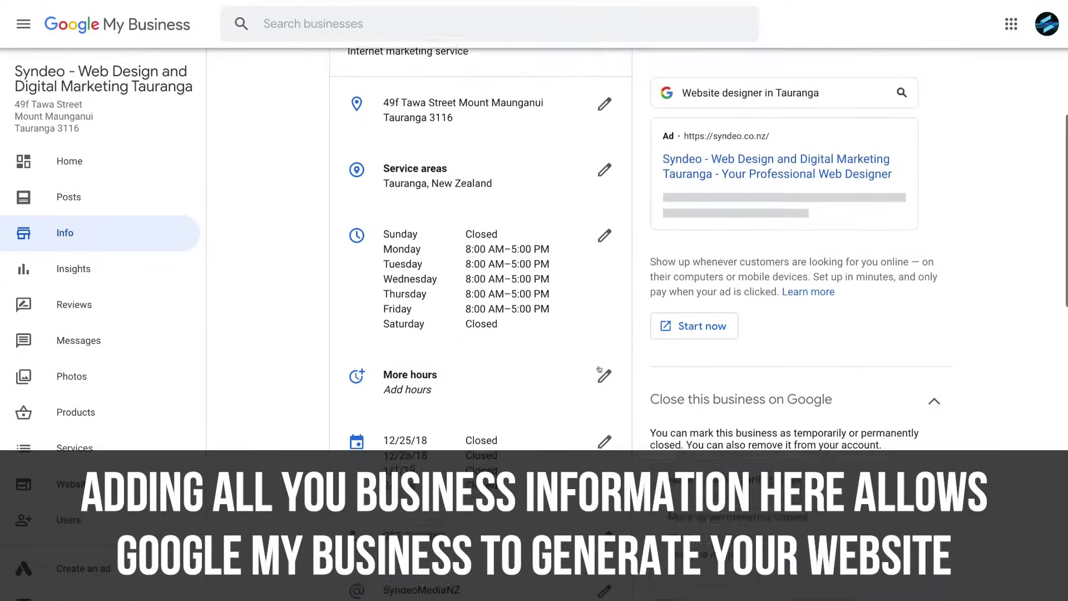
scroll(599, 368, down, 1)
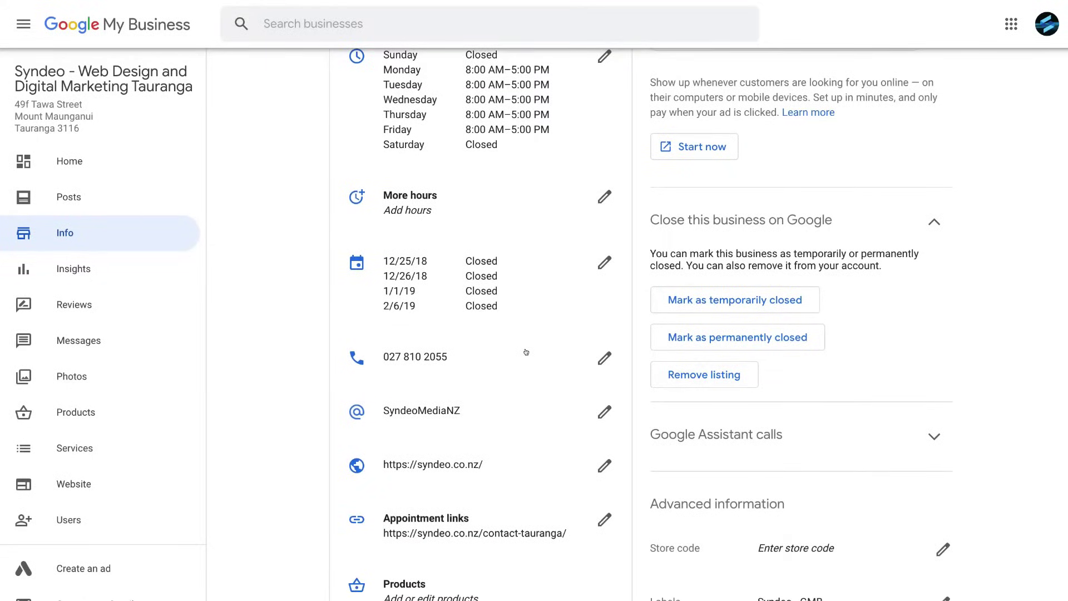
scroll(526, 352, up, 2)
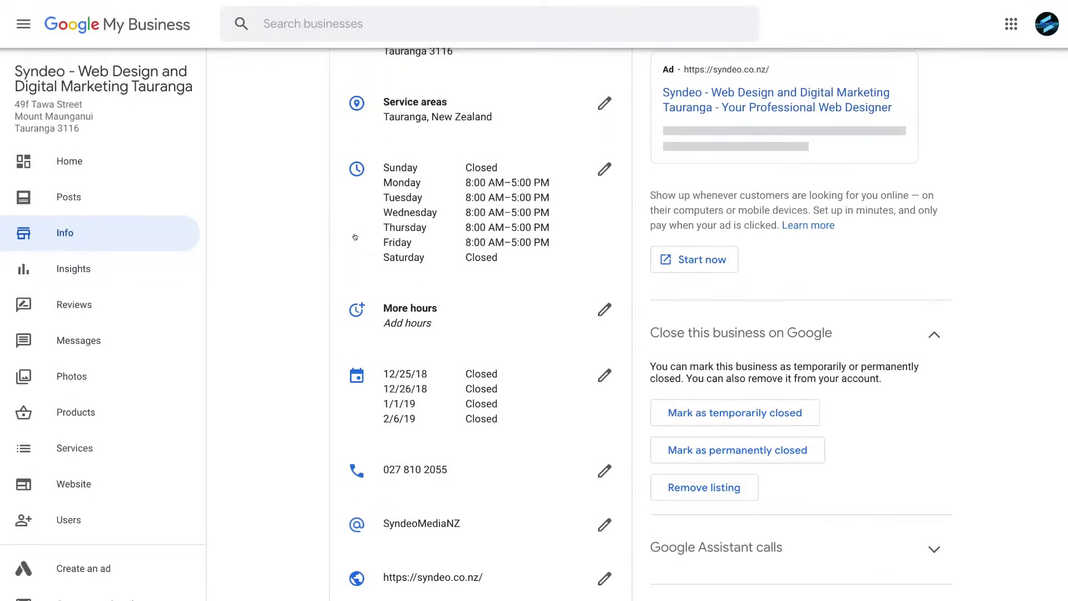
scroll(355, 237, up, 3)
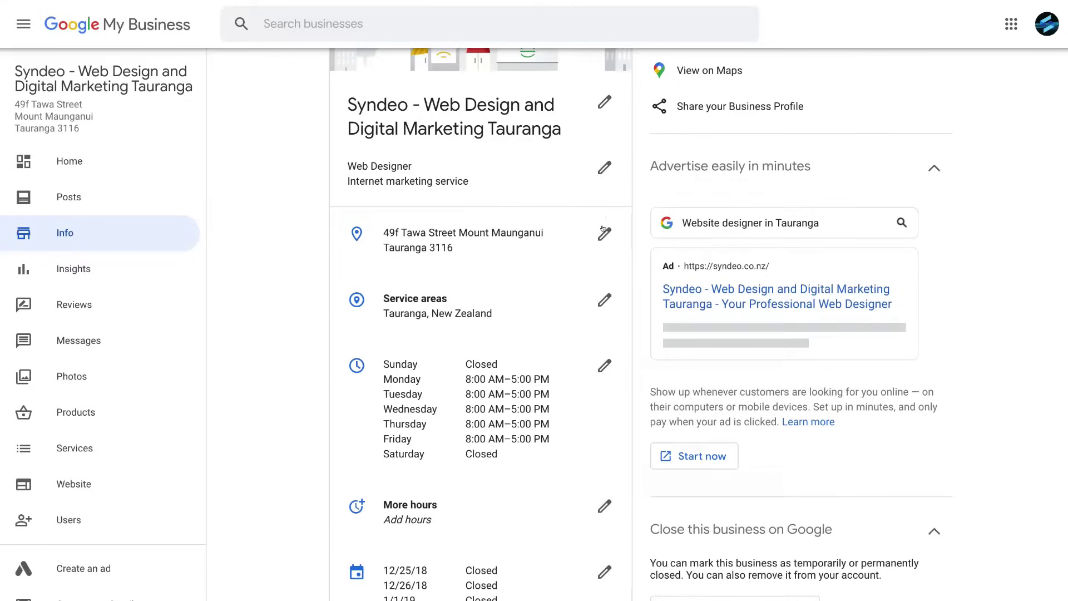
Step: Open the service area settings and apply them with Tauranga, New Zealand as the area served
click(604, 303)
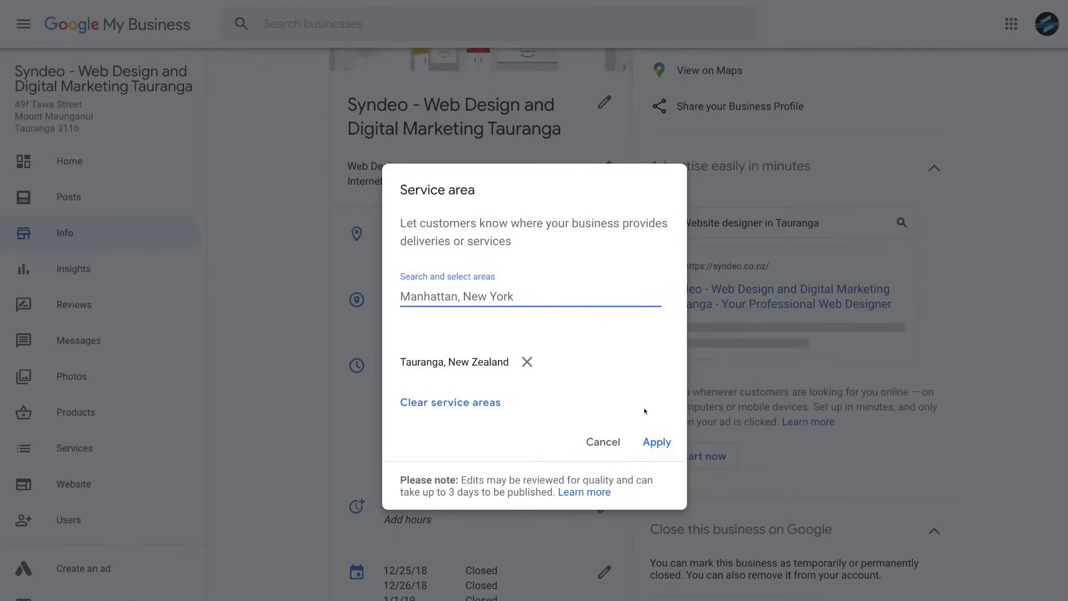
click(654, 442)
Step: Review the remaining business information, including special hours, web links, services, attributes and the business description
scroll(633, 376, down, 4)
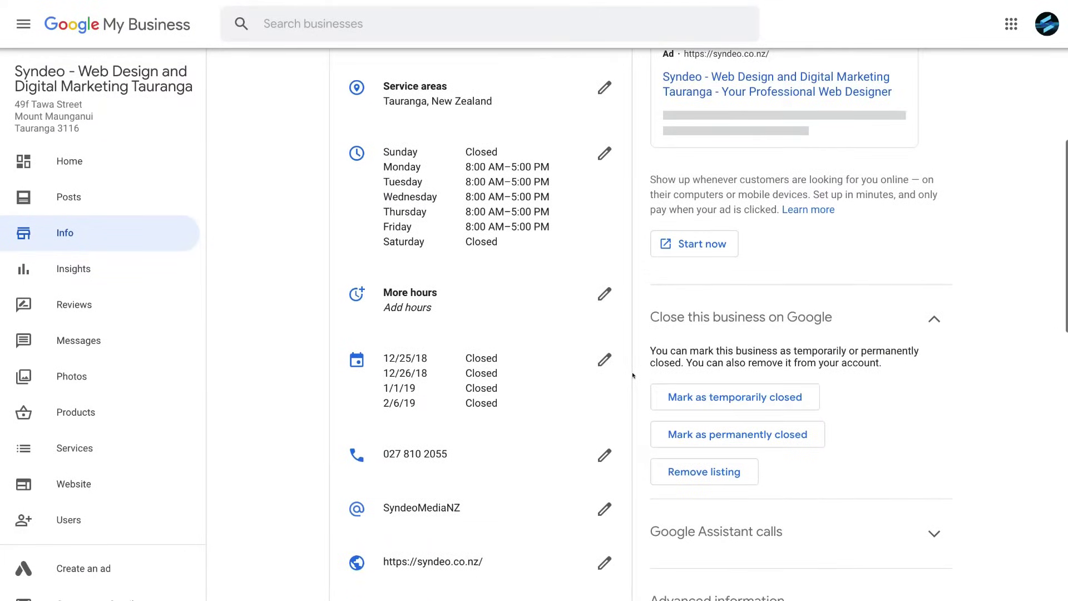
scroll(633, 375, down, 2)
scroll(633, 375, down, 3)
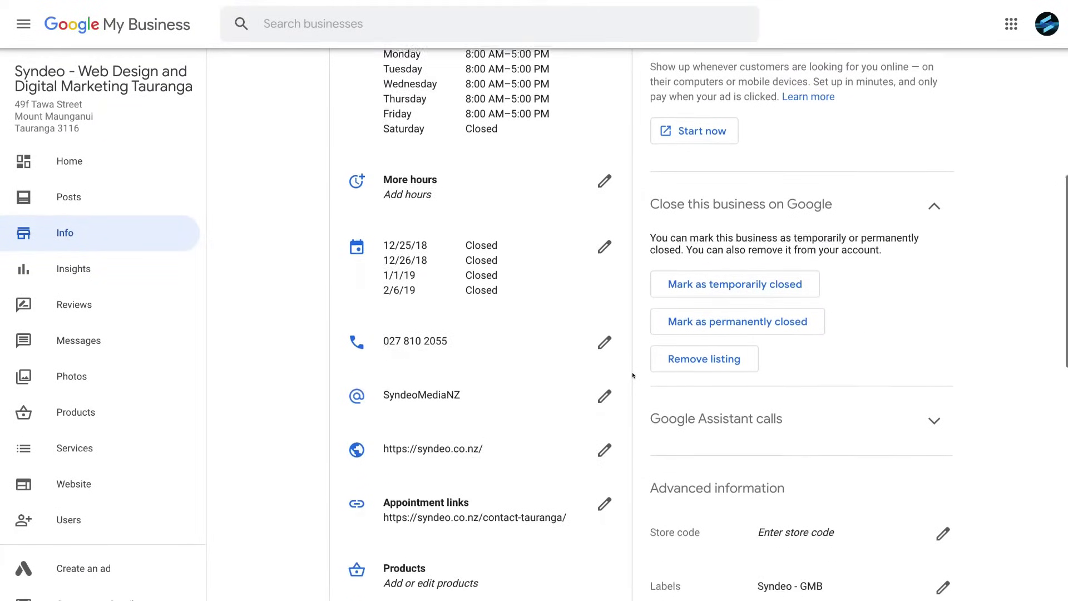
scroll(632, 376, down, 4)
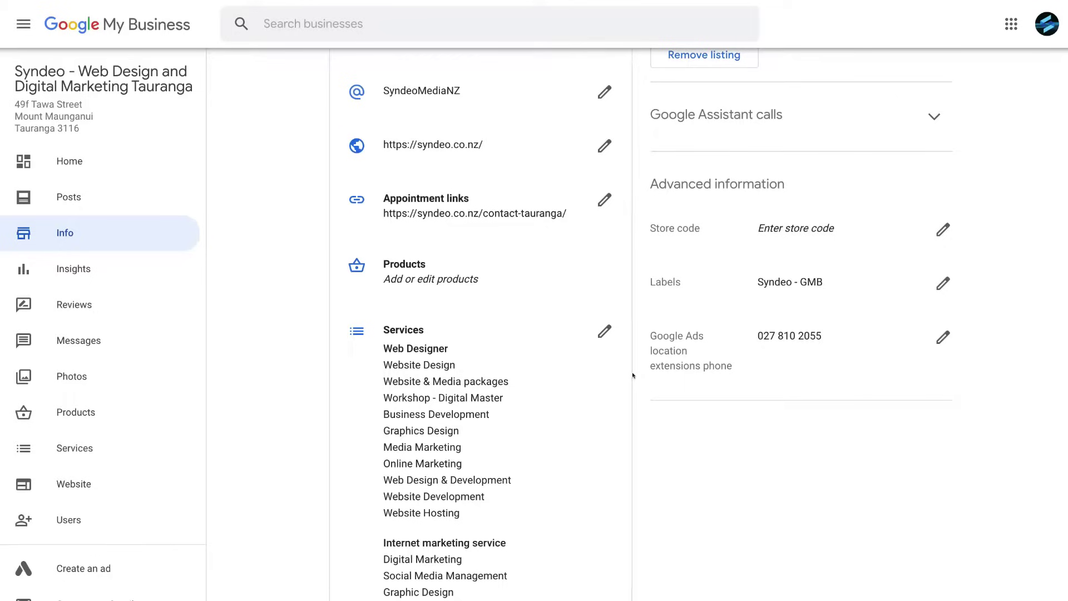
scroll(632, 375, down, 4)
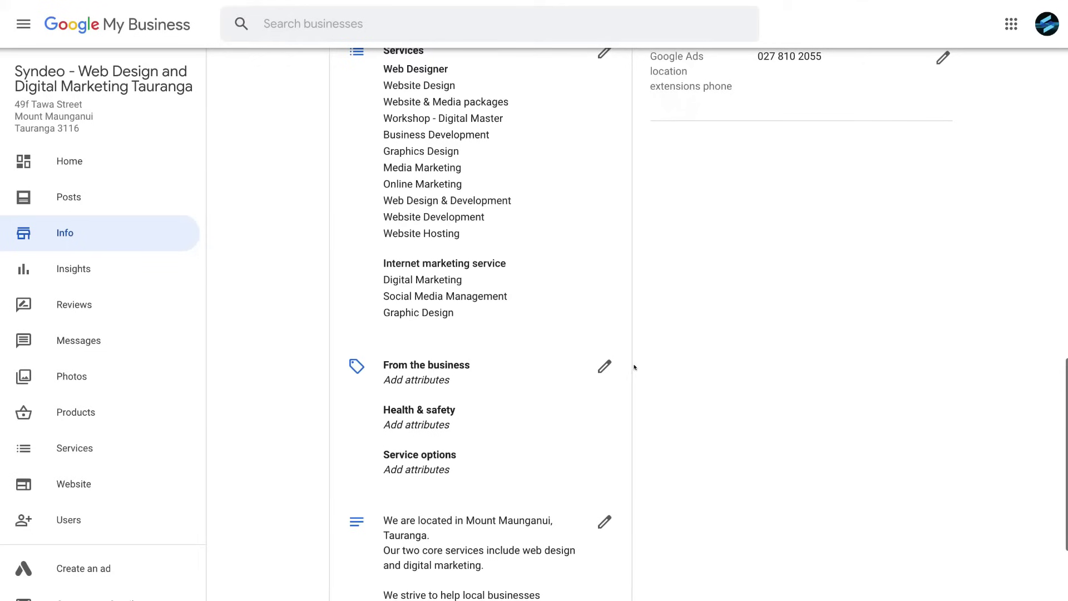
scroll(633, 375, down, 6)
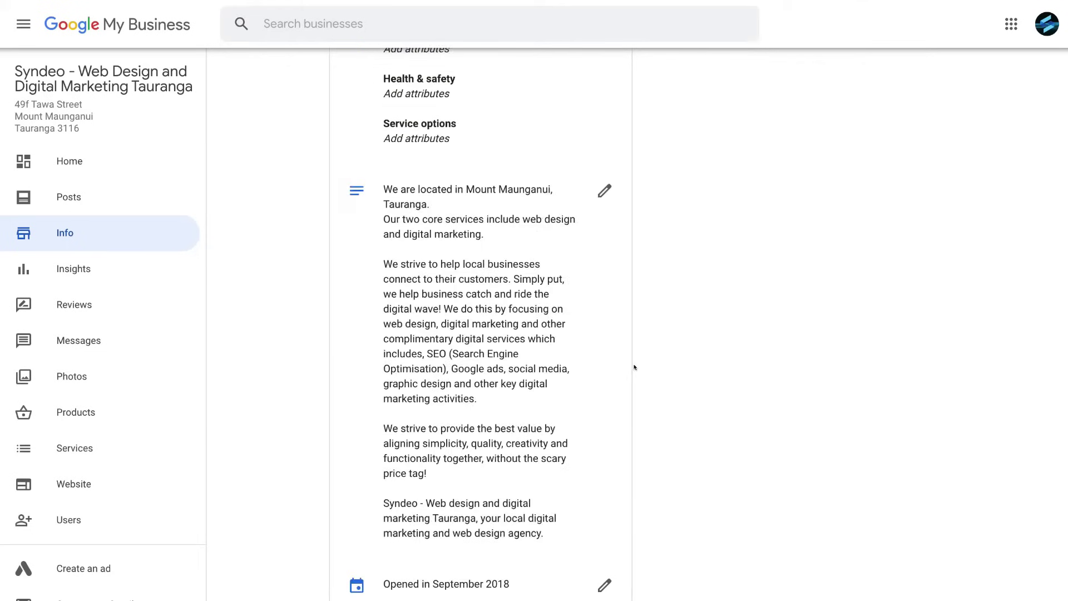
Step: Open the website builder and look over the generated site from its header to the Updates section
click(123, 486)
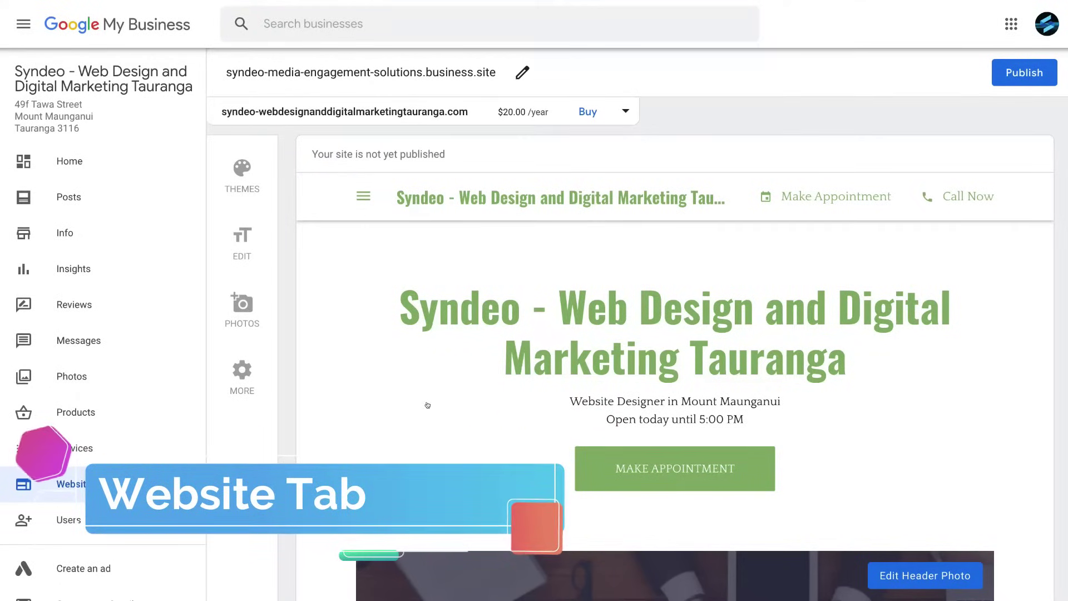
scroll(439, 389, down, 3)
scroll(427, 405, up, 3)
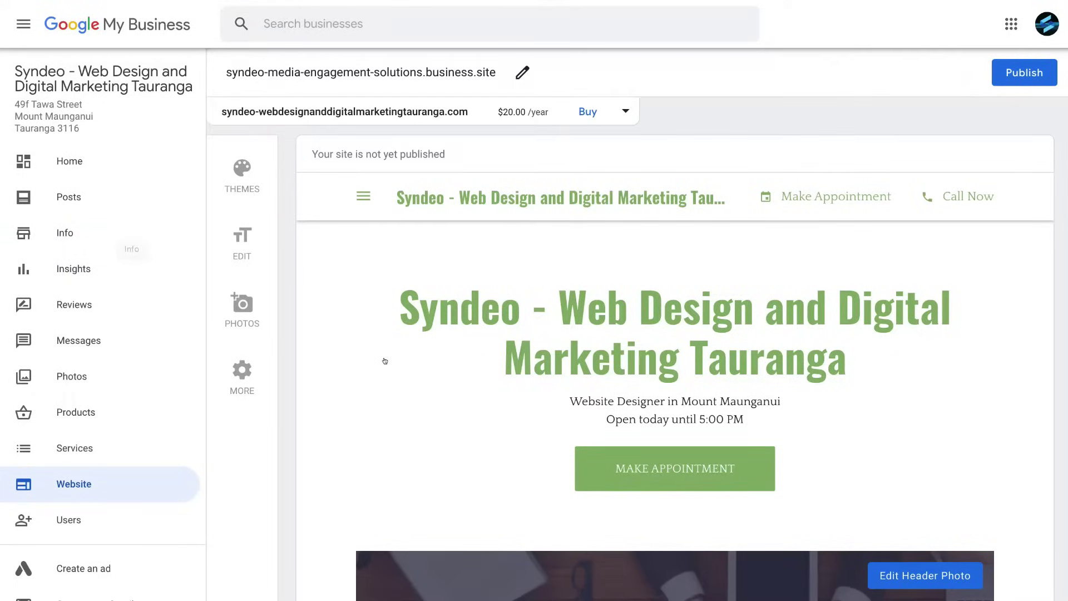
scroll(385, 361, down, 1)
scroll(385, 360, down, 10)
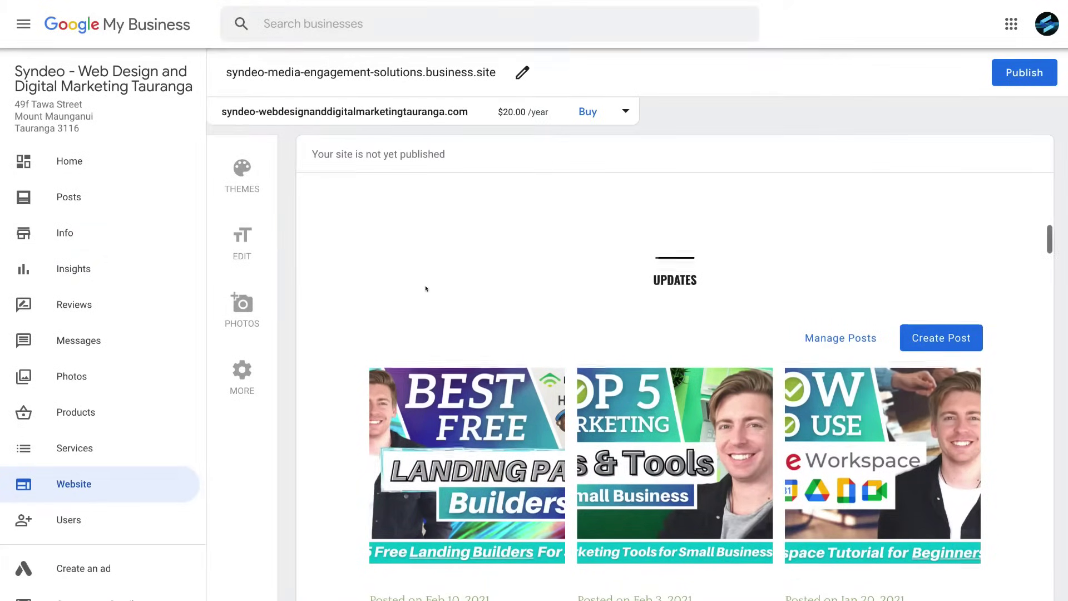
scroll(425, 288, up, 10)
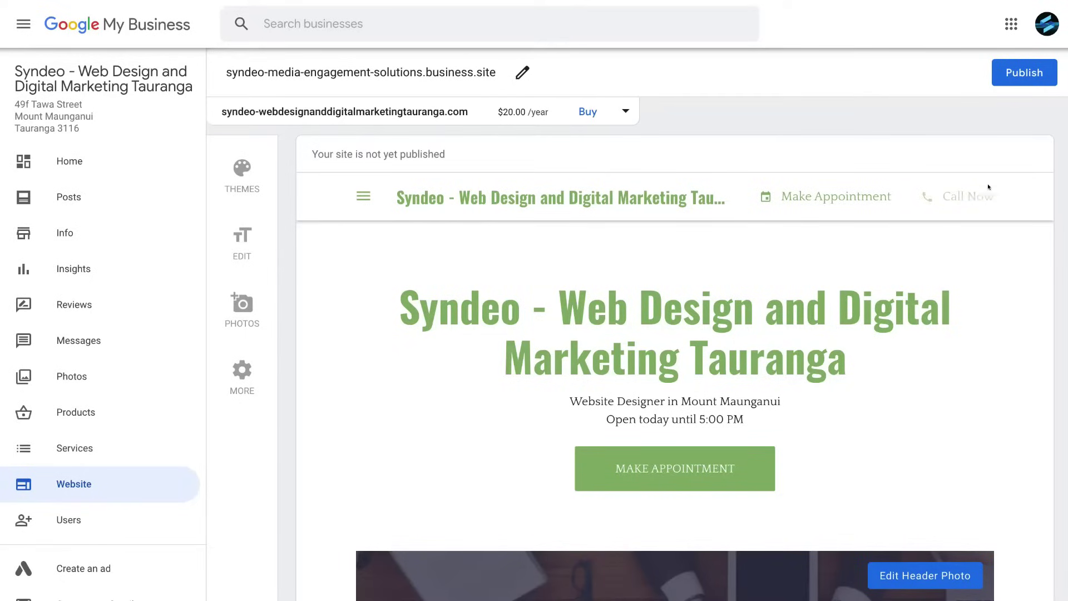
Step: Examine the site's headline, appointment button, header photo and the posts in the Updates section
scroll(953, 201, down, 2)
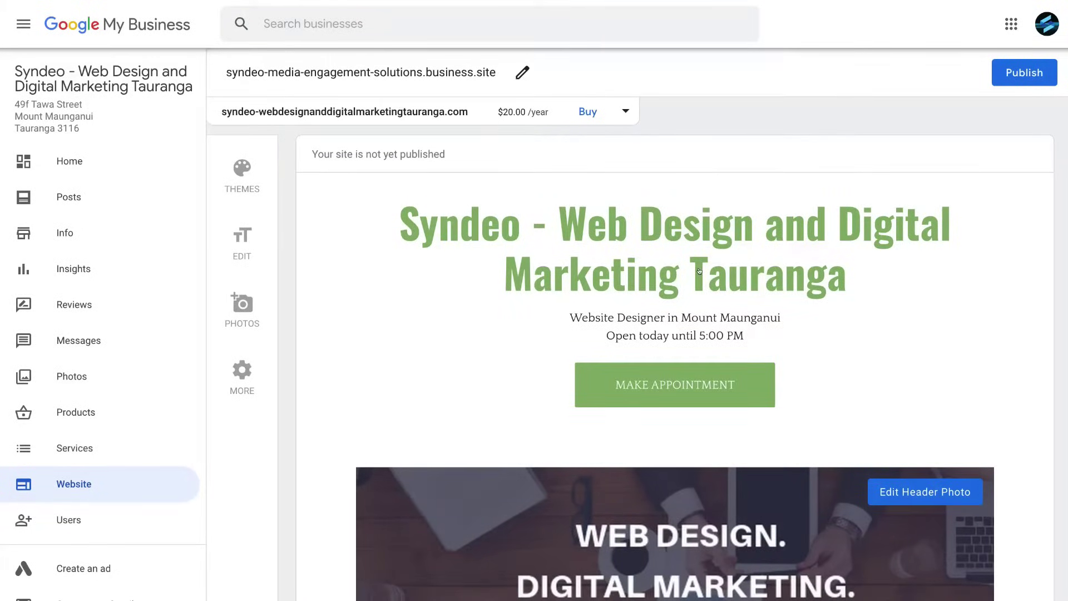
scroll(925, 350, down, 2)
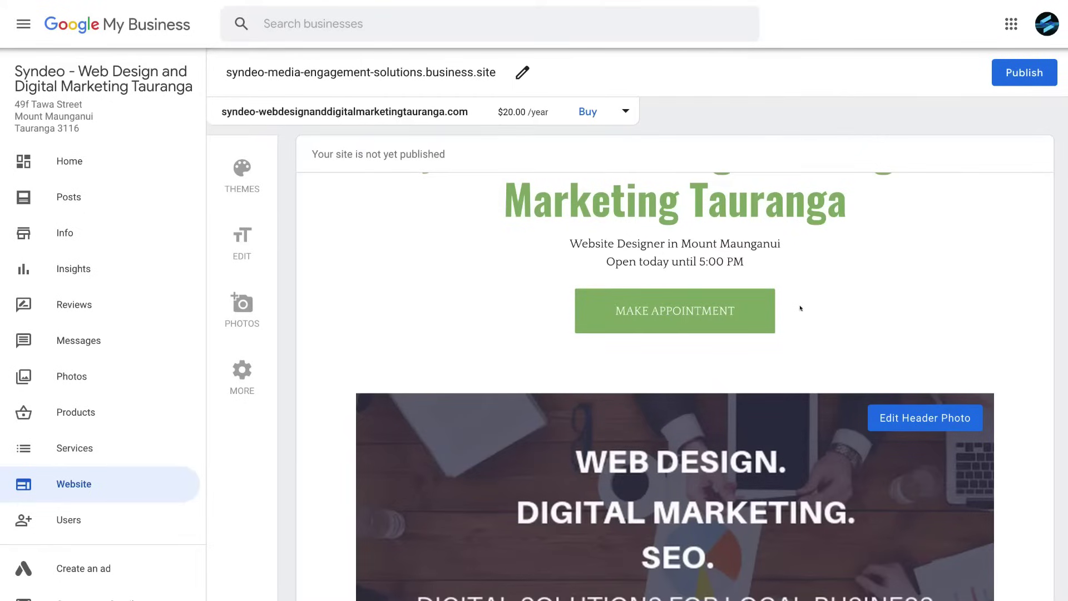
scroll(800, 308, down, 4)
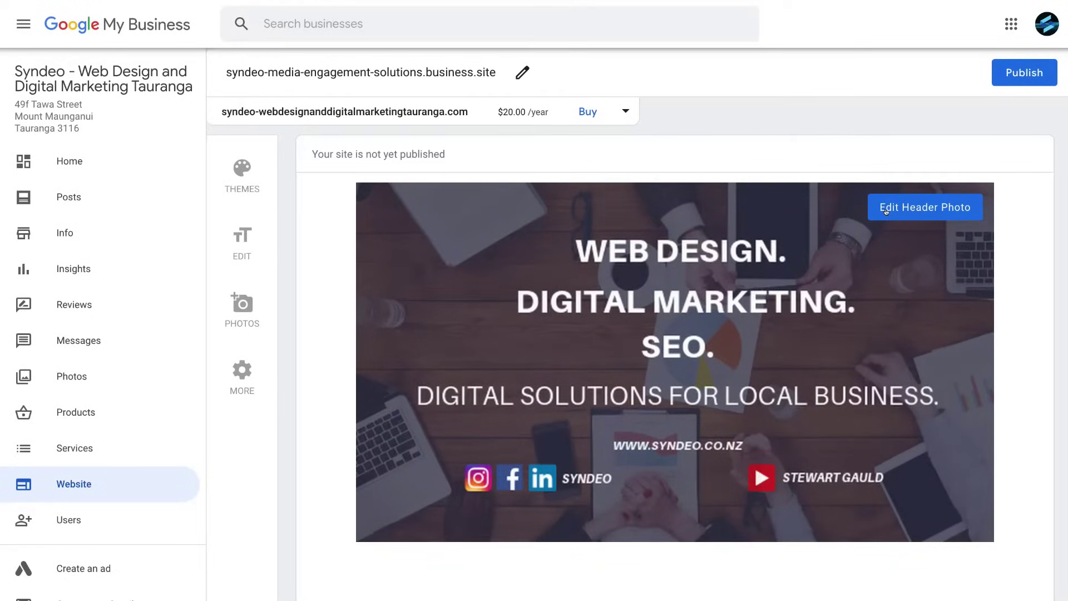
scroll(882, 266, down, 10)
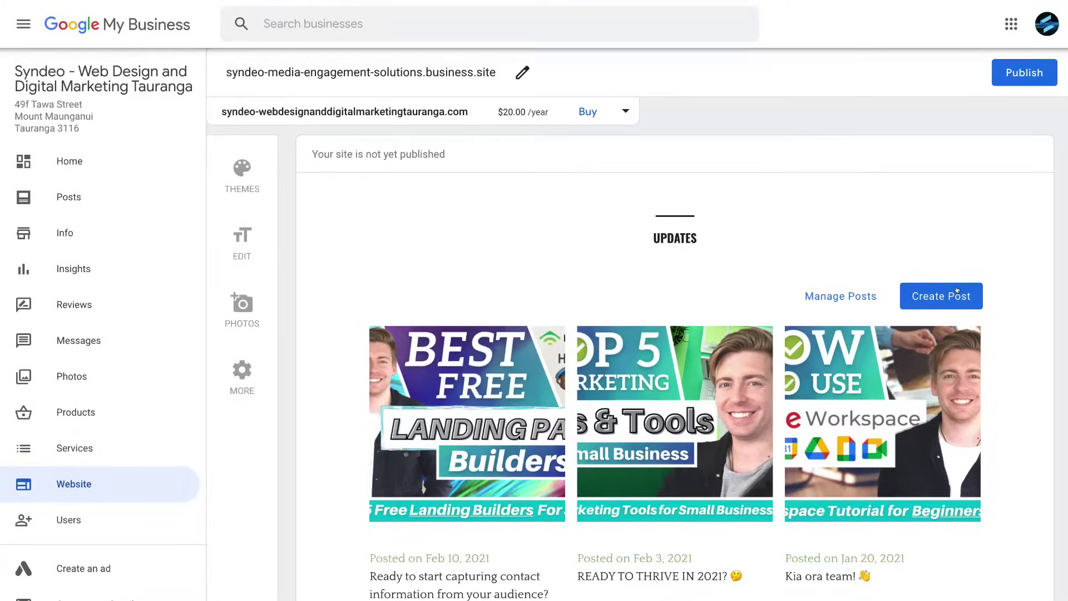
scroll(518, 377, down, 10)
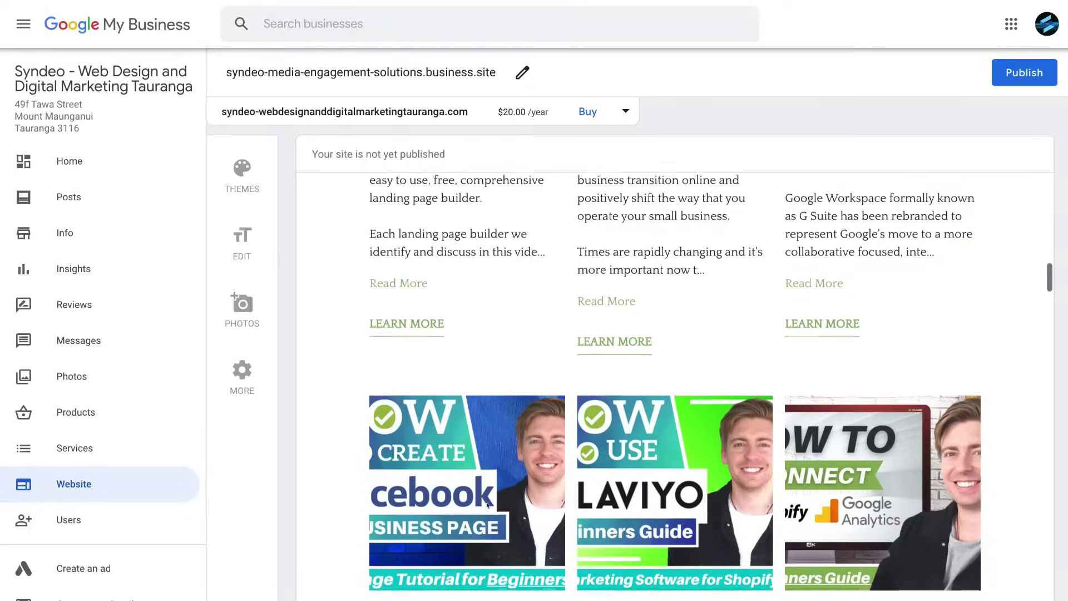
scroll(490, 501, up, 8)
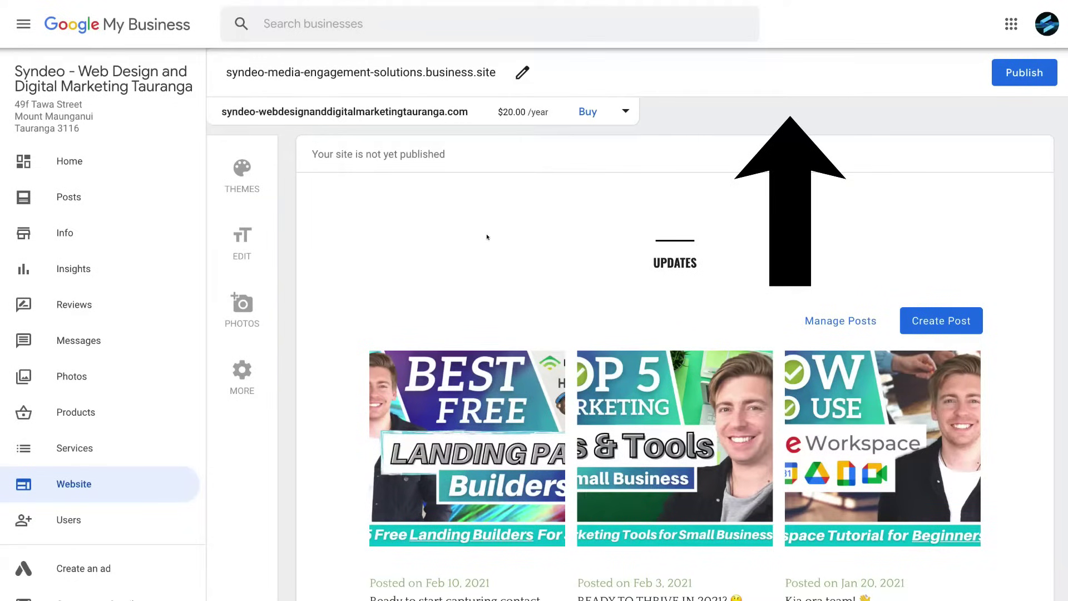
scroll(612, 211, down, 1)
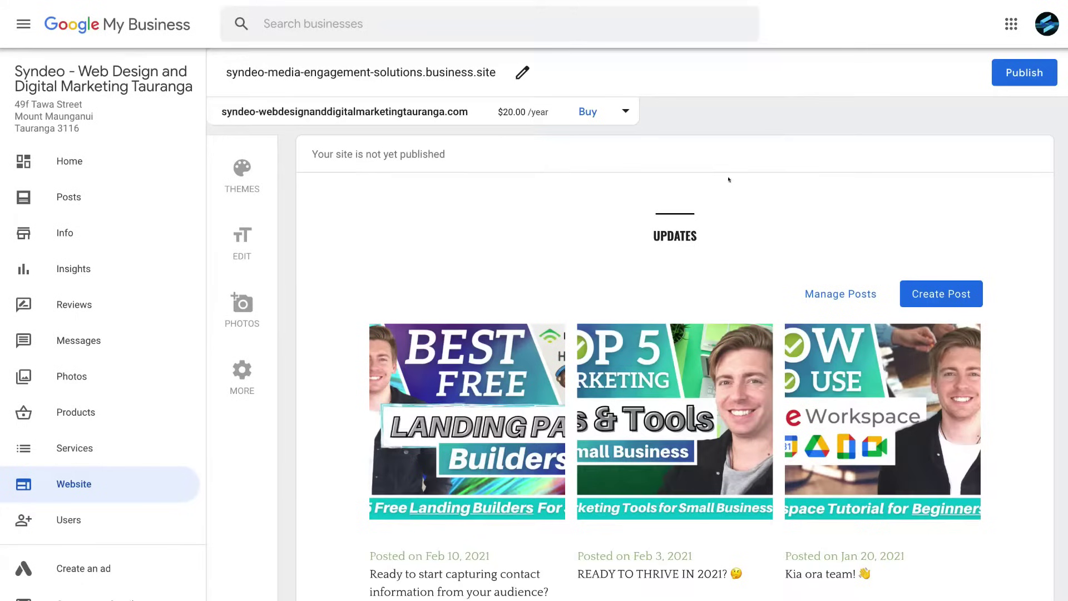
scroll(612, 366, down, 12)
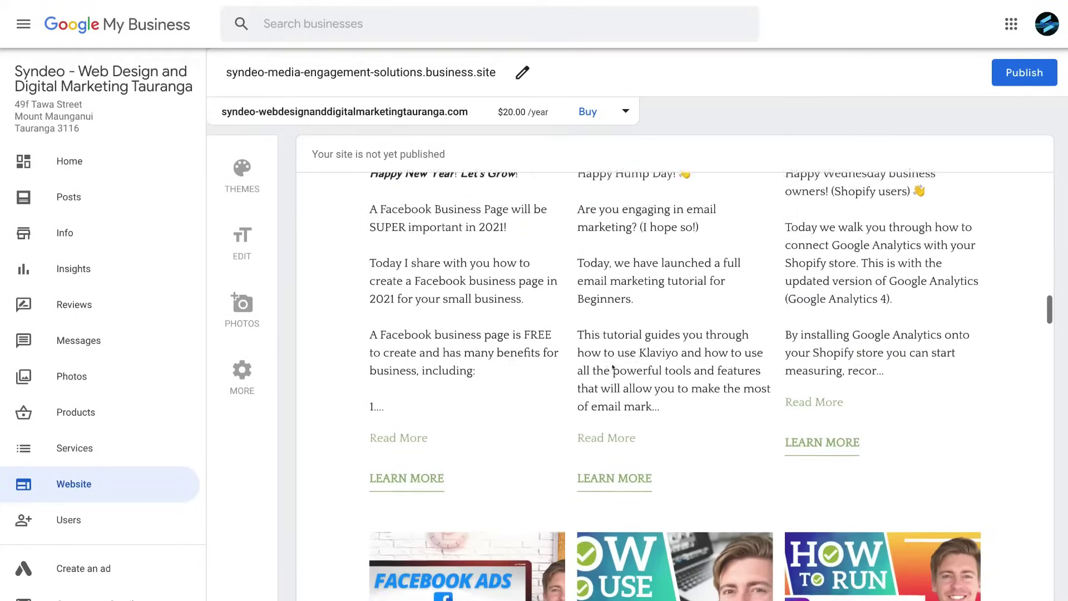
Step: Examine the Testimonials, About Us and Gallery sections of the website preview
scroll(612, 365, down, 10)
scroll(593, 301, up, 3)
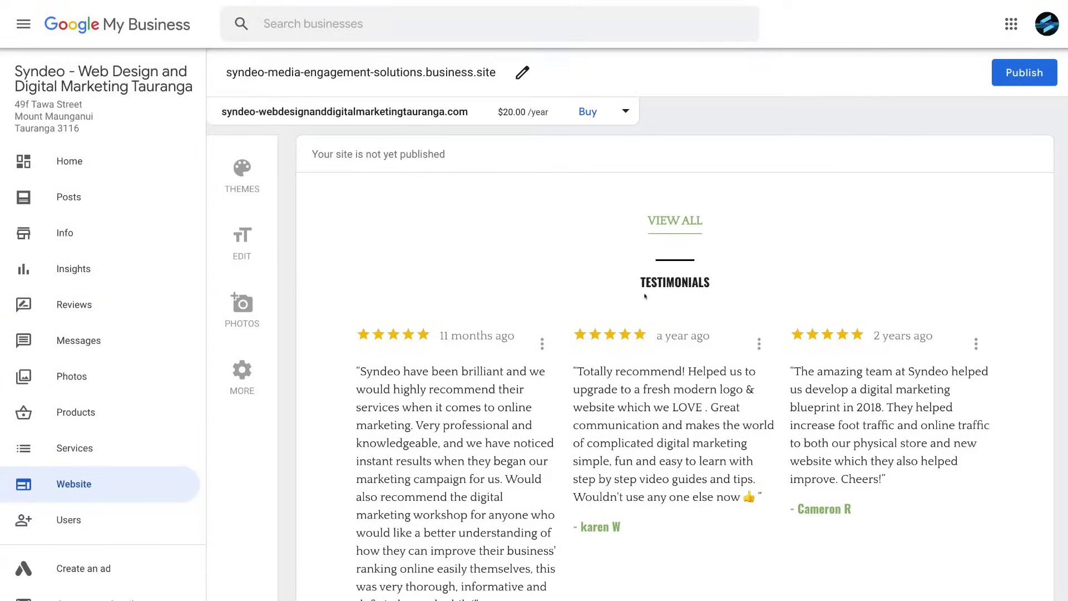
scroll(650, 278, down, 1)
scroll(661, 250, down, 7)
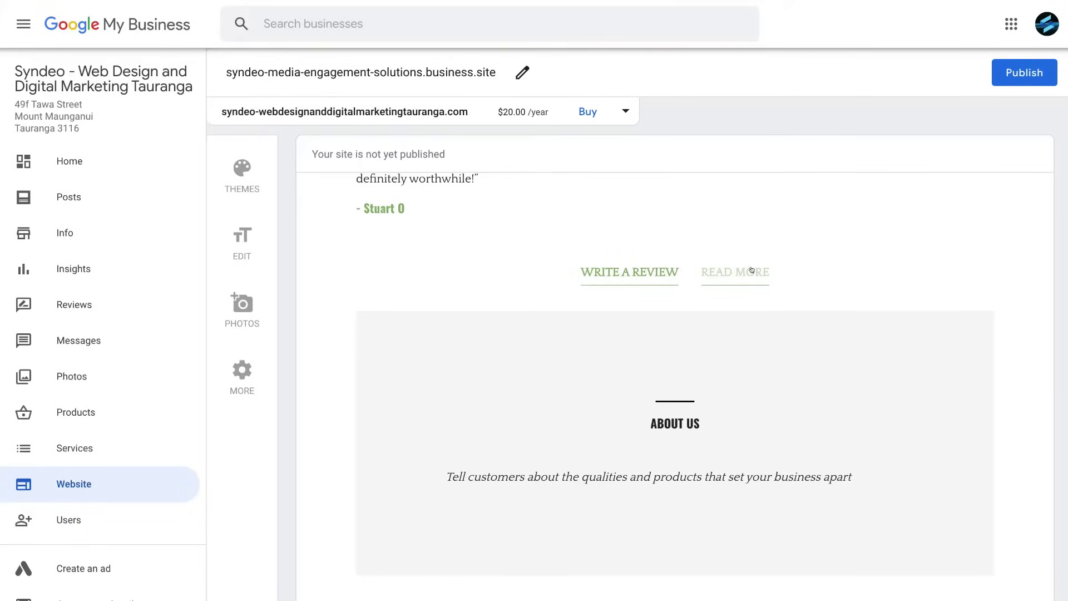
scroll(800, 364, down, 2)
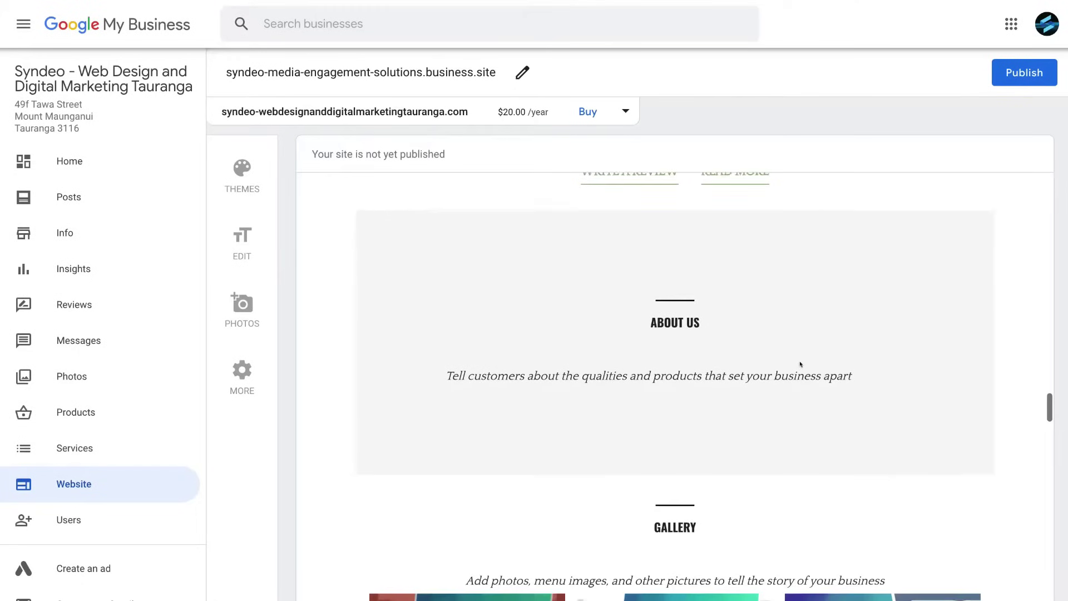
scroll(800, 364, down, 2)
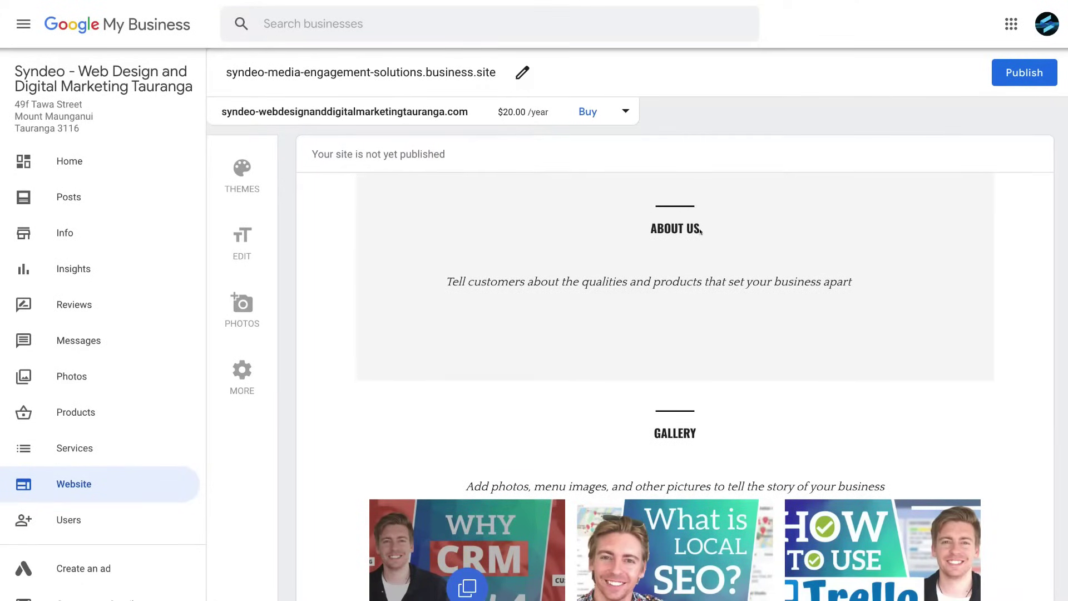
scroll(700, 231, down, 6)
scroll(723, 267, up, 3)
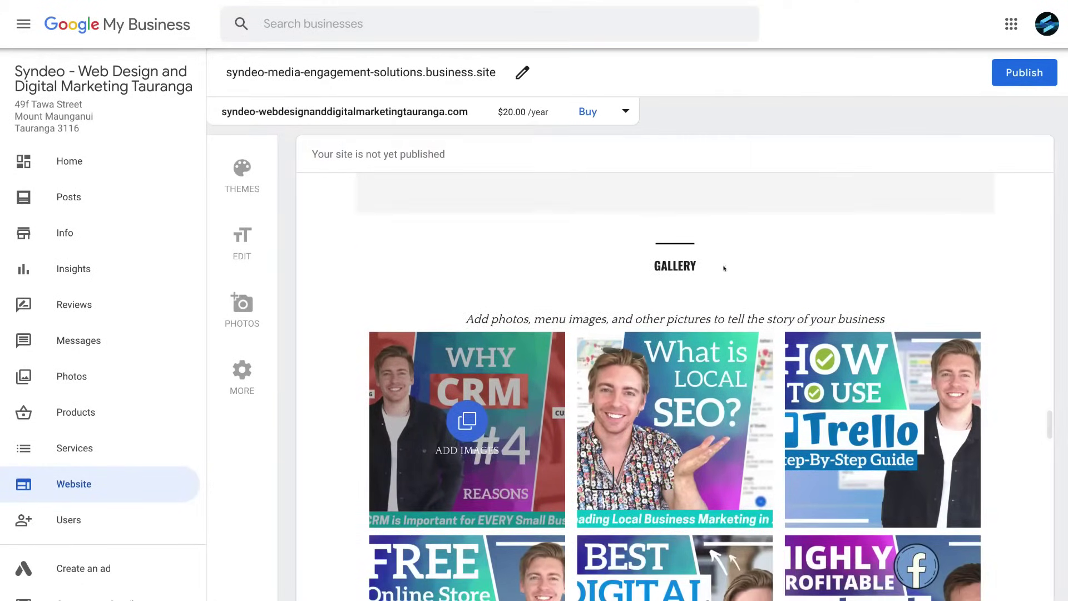
scroll(740, 304, down, 4)
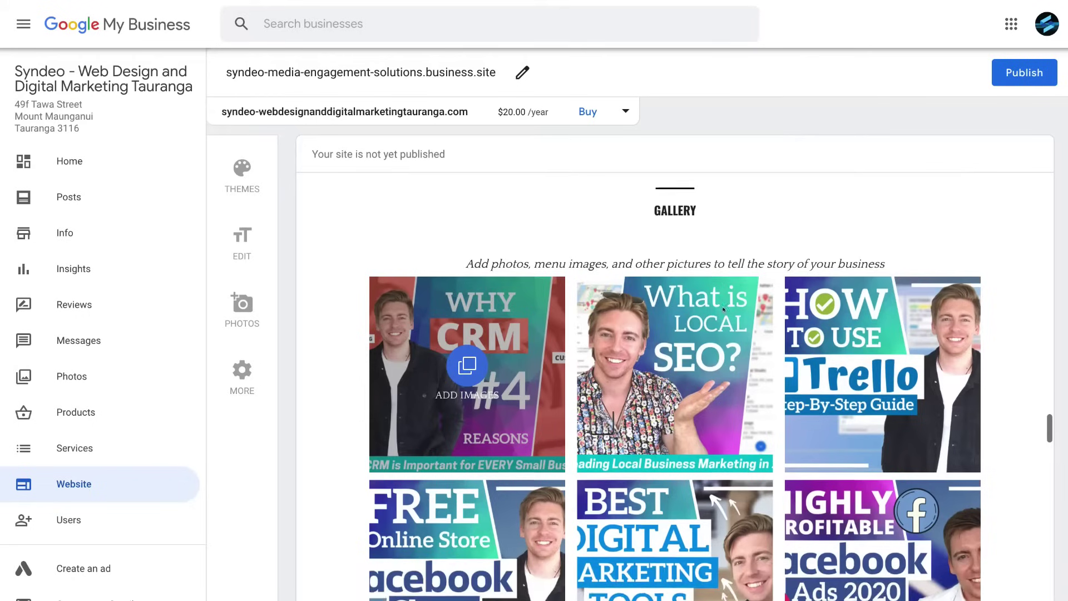
scroll(723, 309, down, 3)
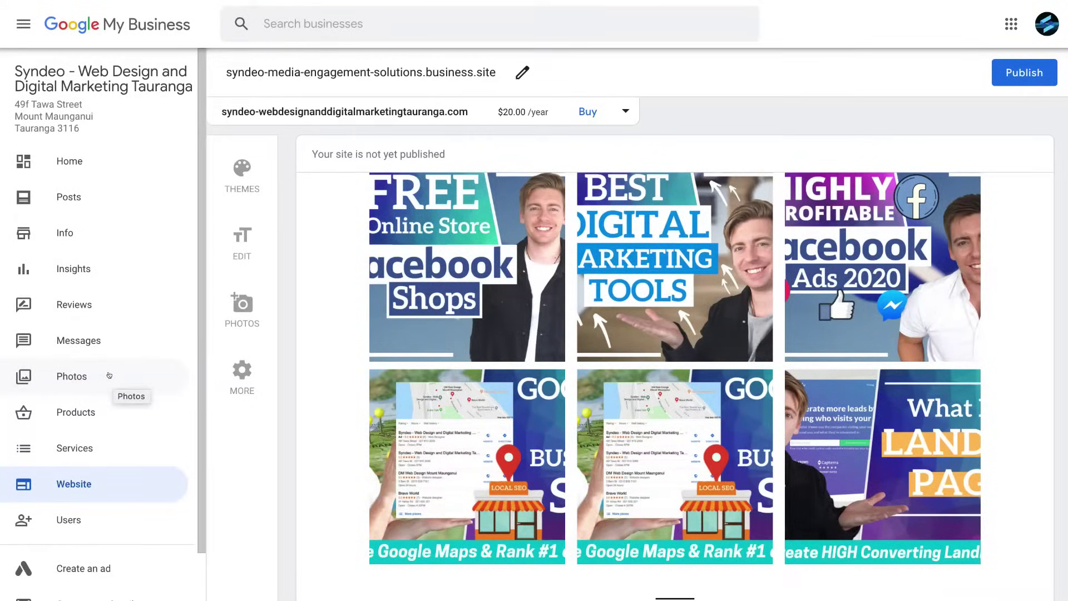
Step: Check the Contact Us section's map, contact details, address and business hours in the website preview
scroll(441, 358, down, 5)
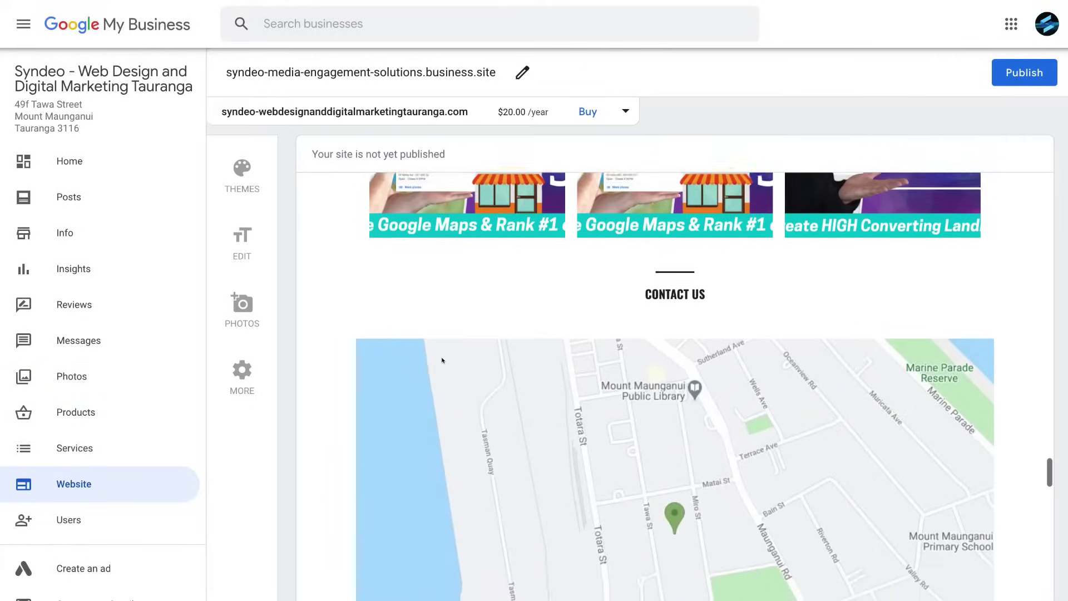
scroll(594, 406, up, 1)
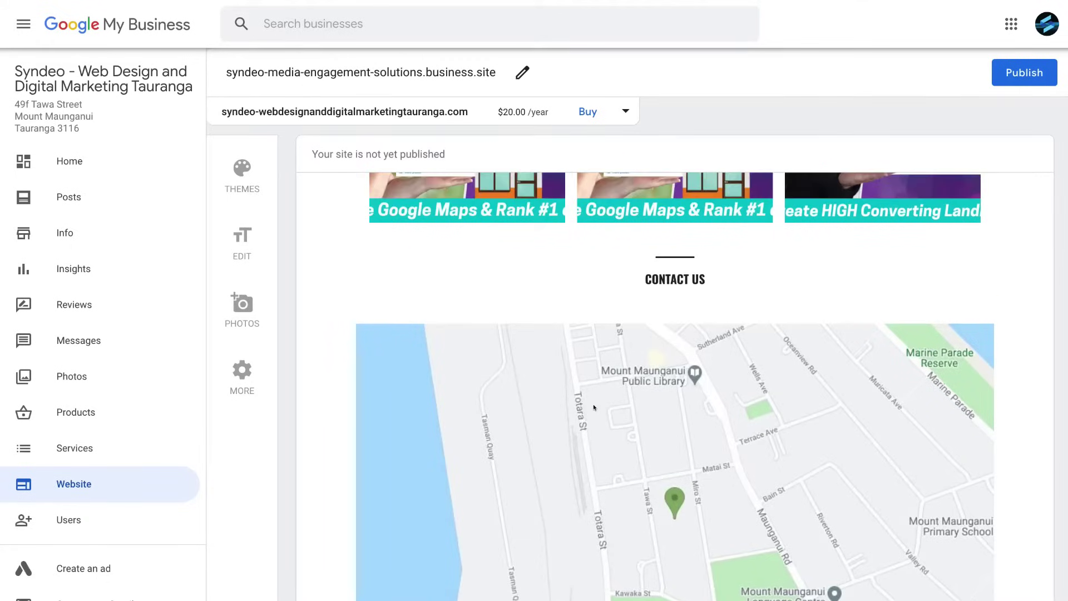
scroll(594, 406, down, 2)
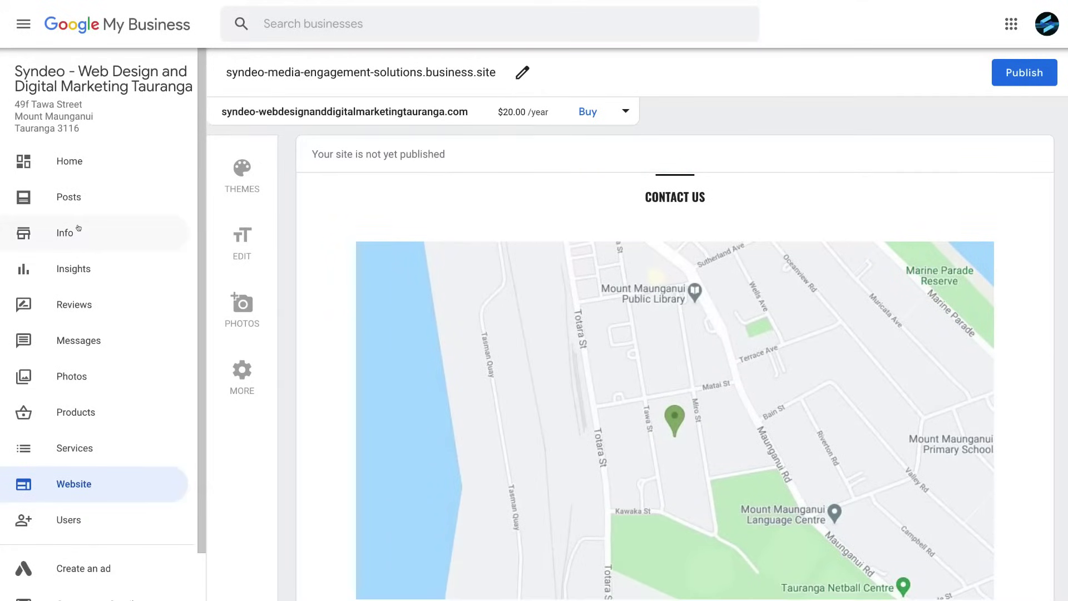
scroll(485, 406, down, 6)
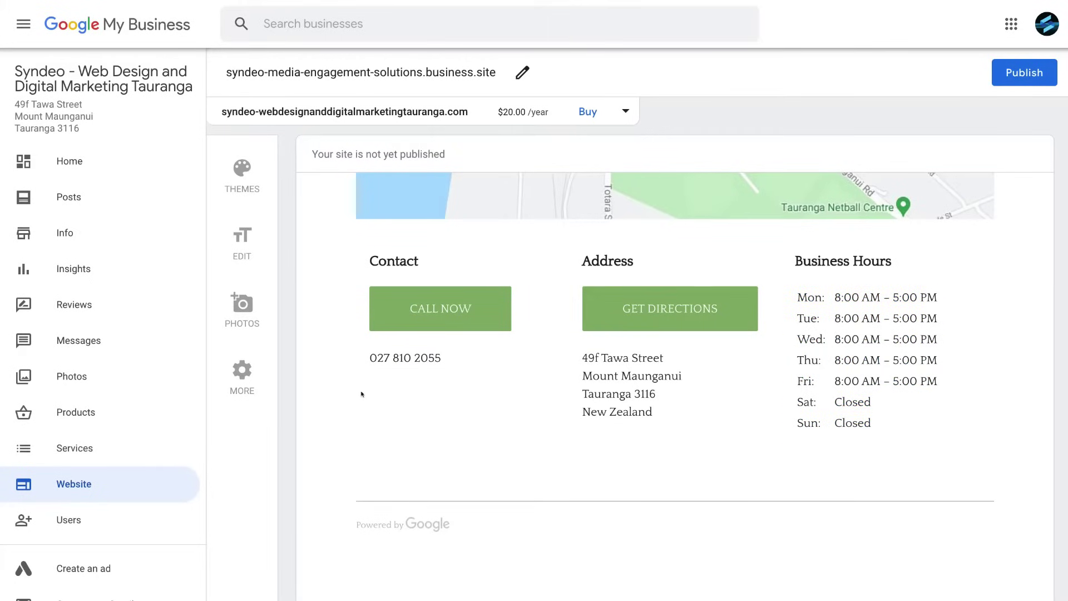
Step: Preview the Lagos, Nouveau, Plum Harvest, Cream Soda, Azure, Spring and Noble themes on the website
scroll(949, 448, up, 15)
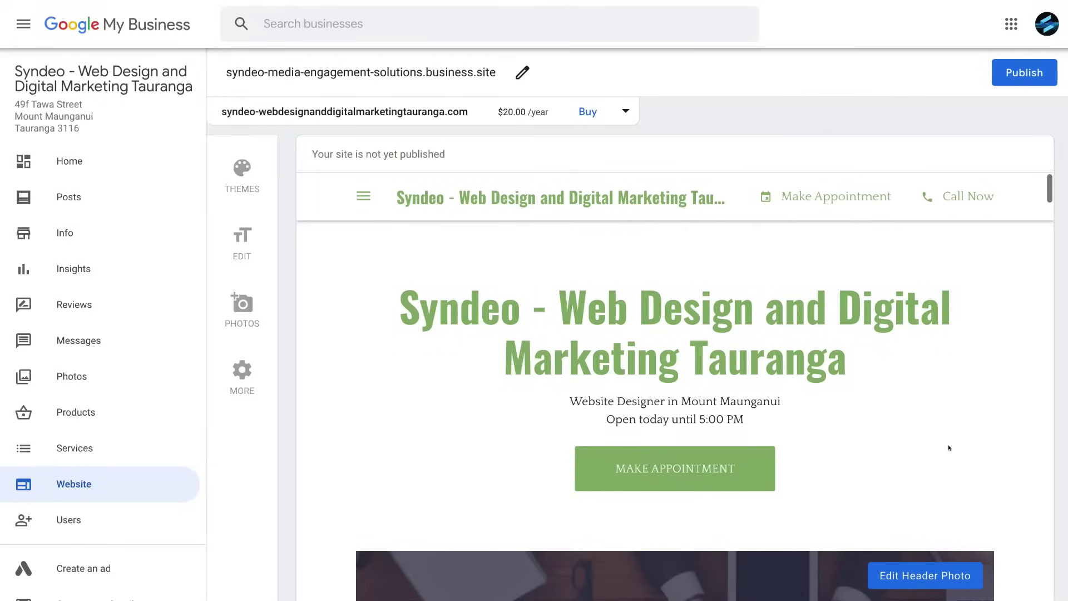
click(245, 171)
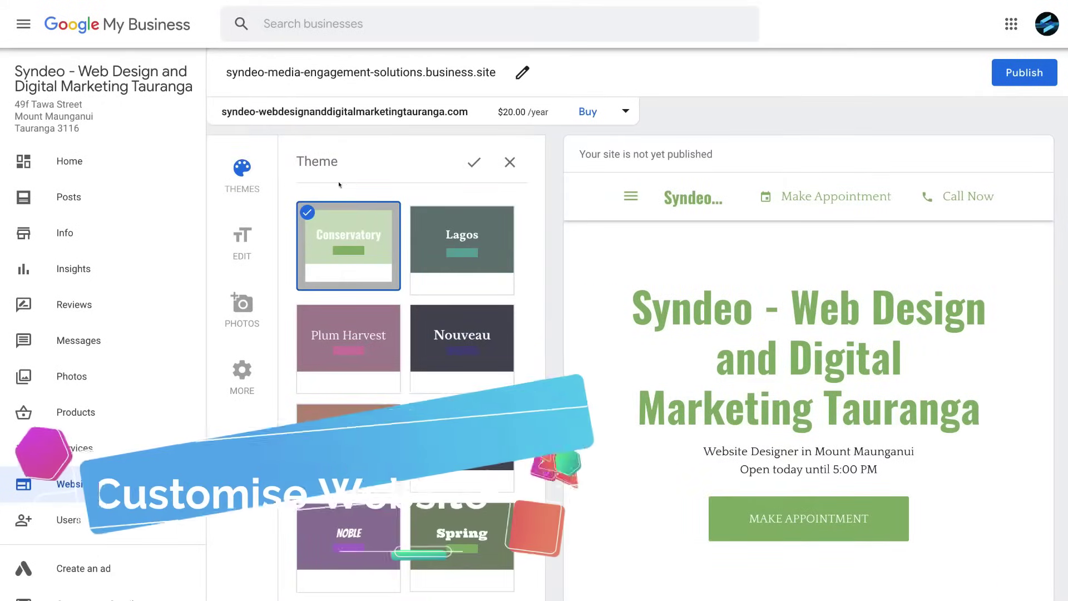
click(462, 245)
click(466, 328)
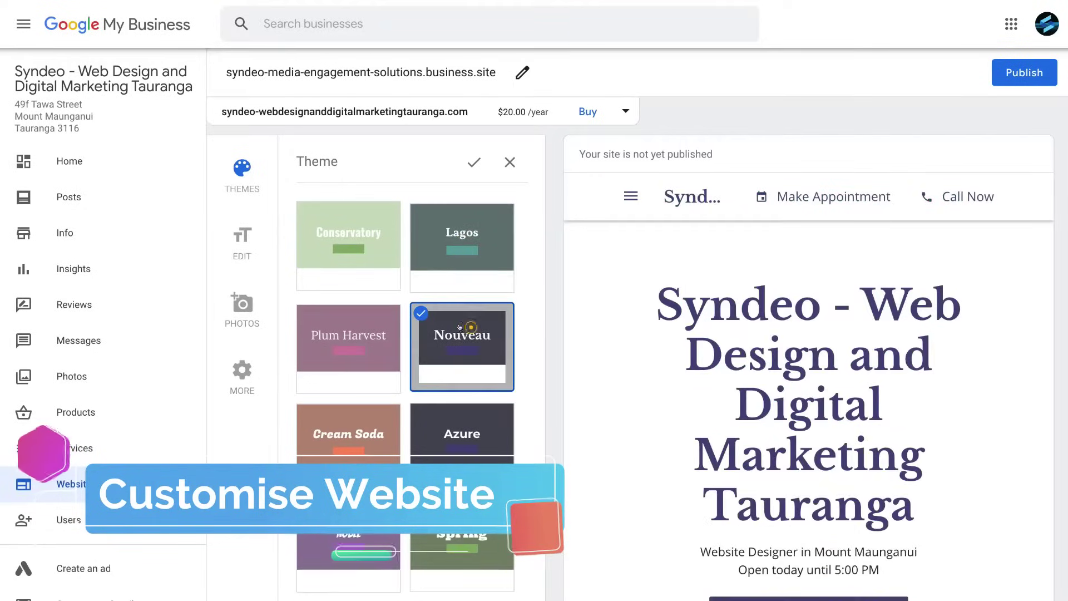
click(392, 330)
click(354, 427)
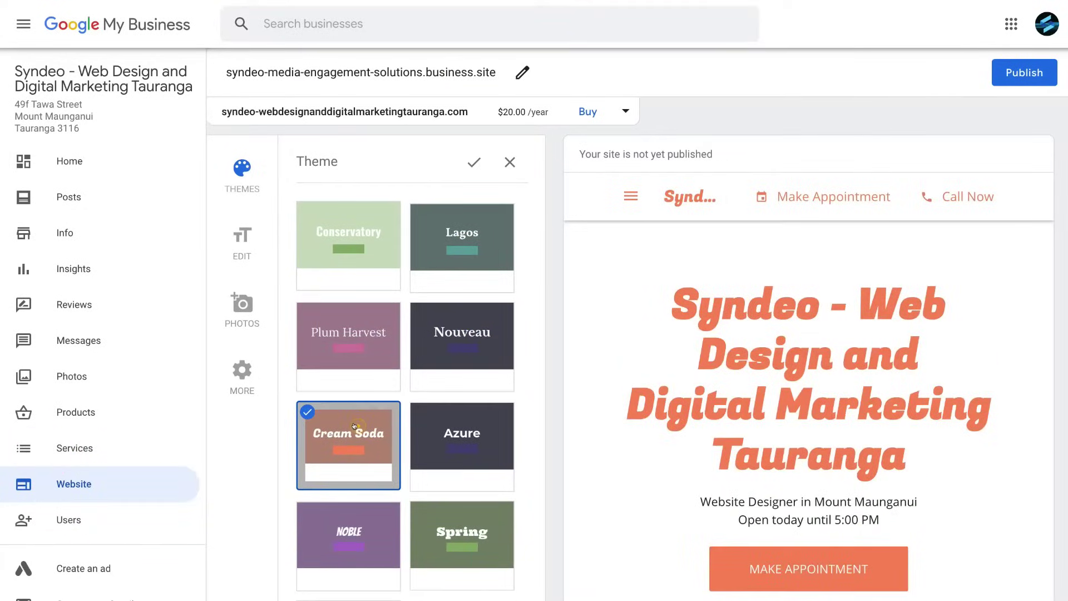
click(476, 424)
scroll(478, 423, down, 2)
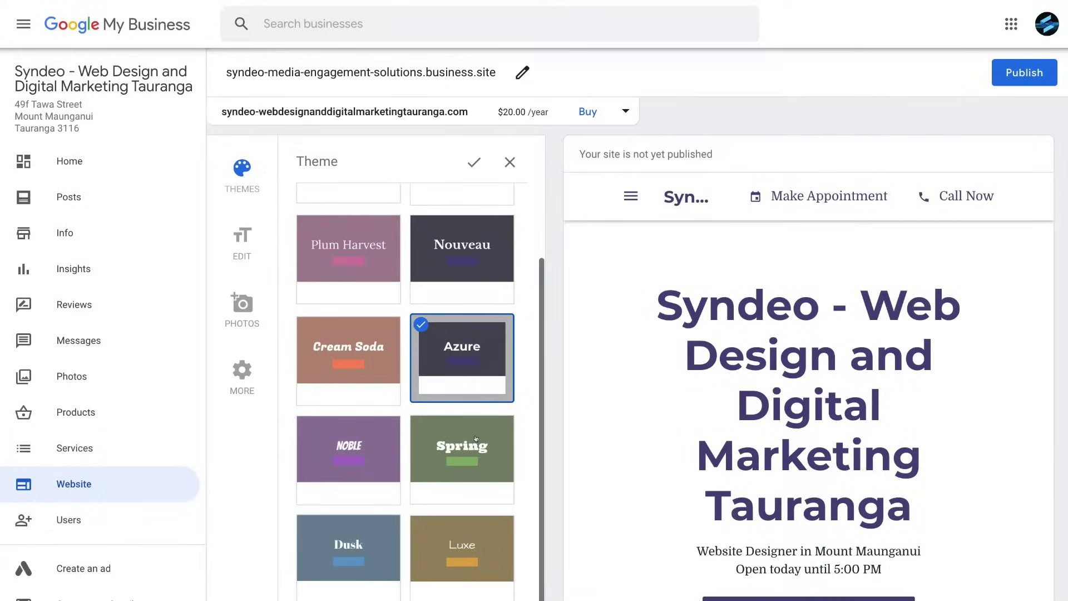
click(475, 439)
click(359, 442)
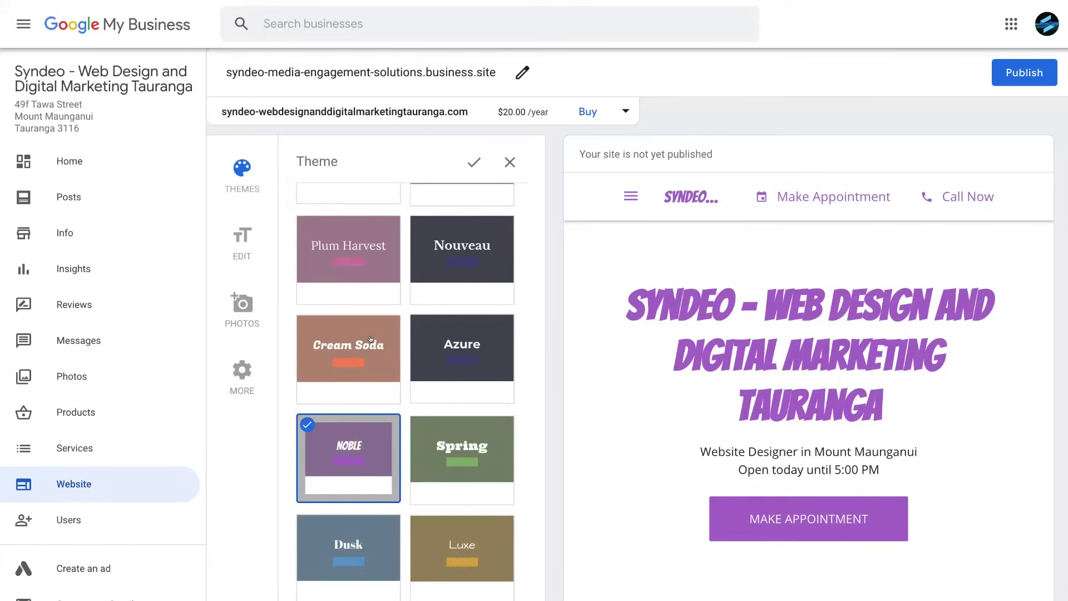
scroll(370, 339, up, 2)
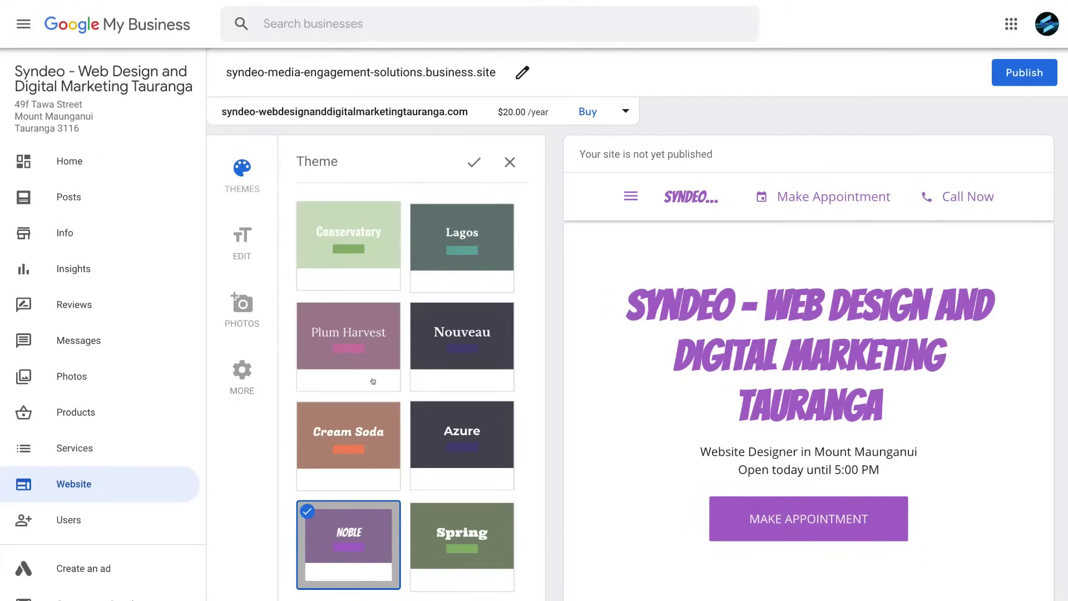
Step: Apply the Conservatory theme to the website
click(362, 243)
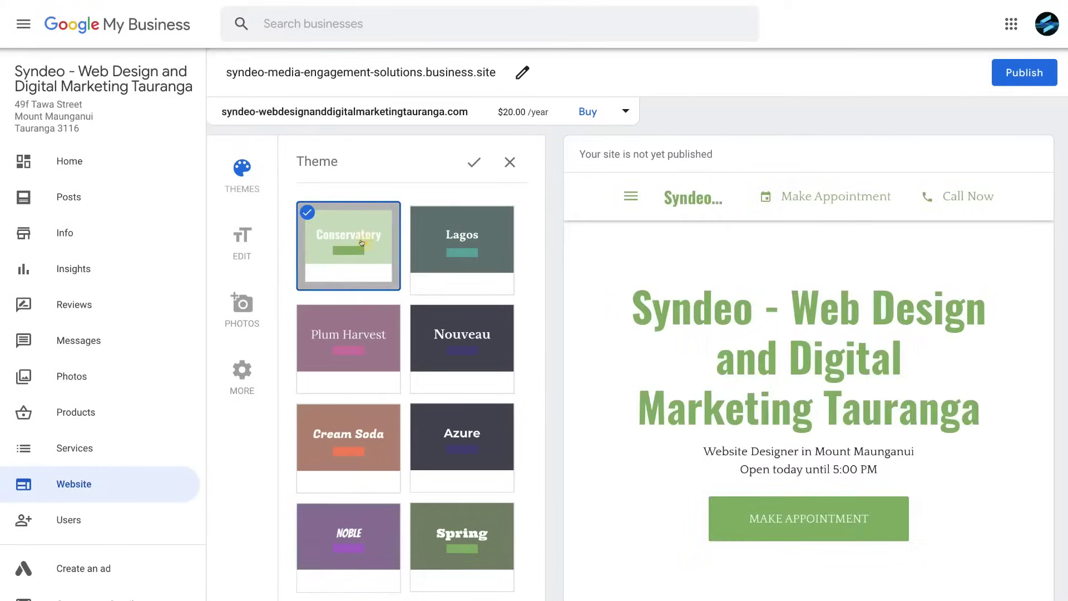
click(474, 162)
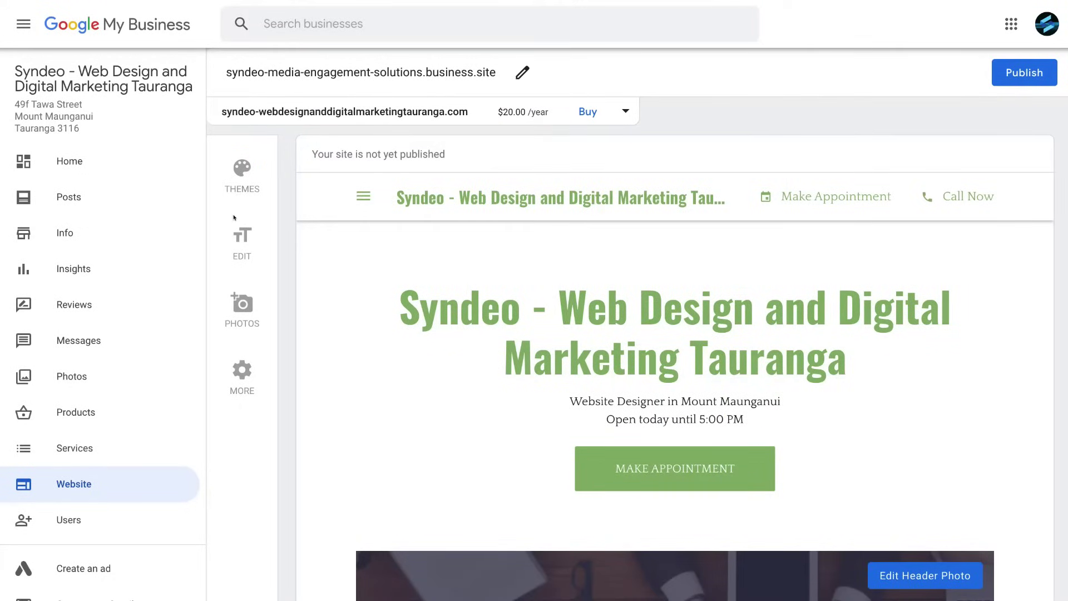
Step: Change the website's primary button to Get Directions and save the edit
click(232, 235)
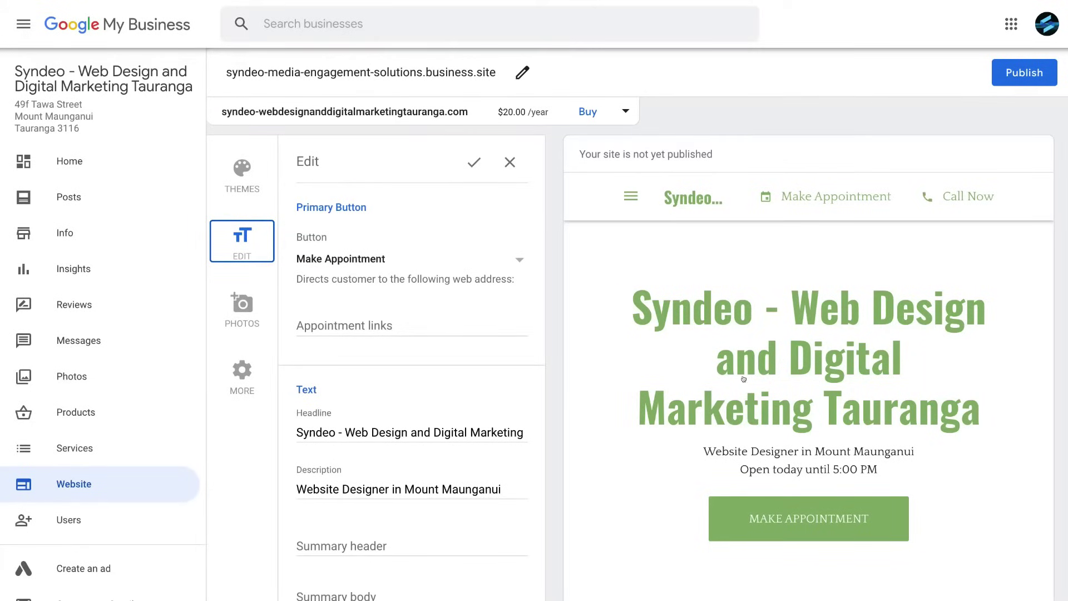
click(508, 259)
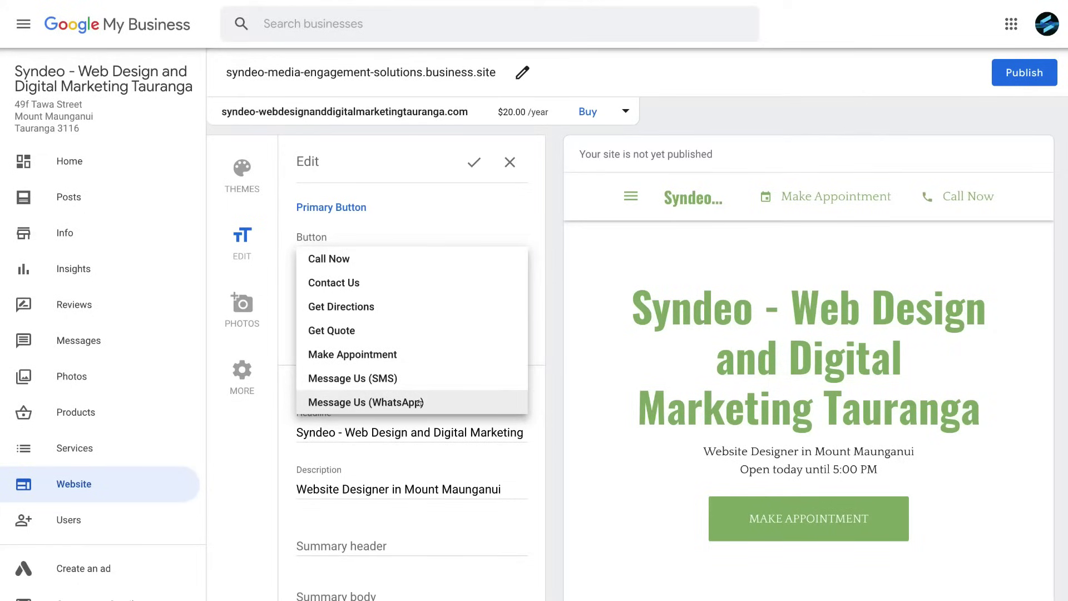
click(386, 307)
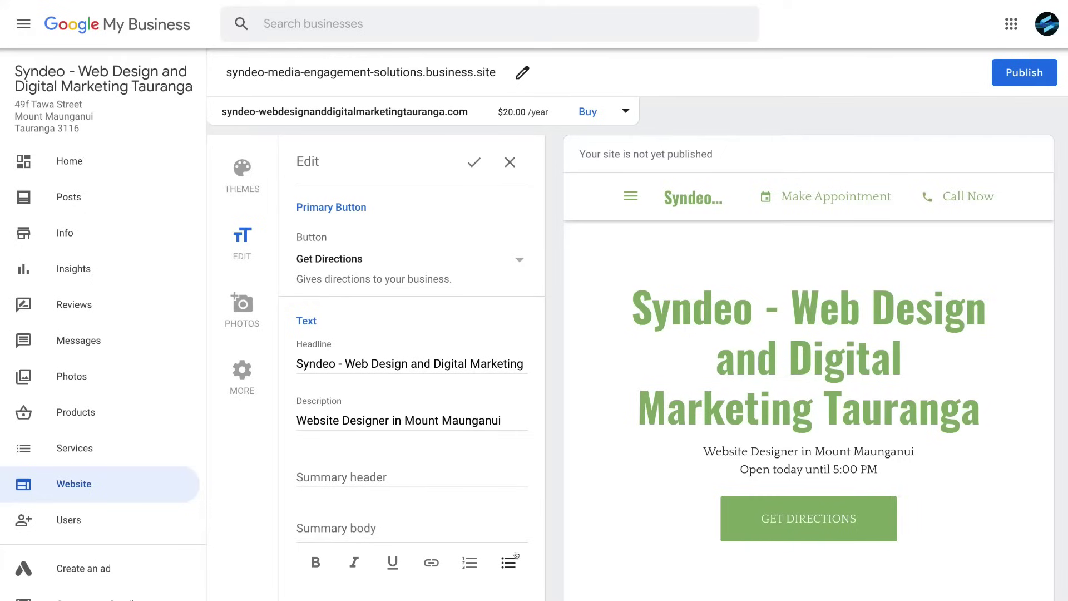
click(470, 161)
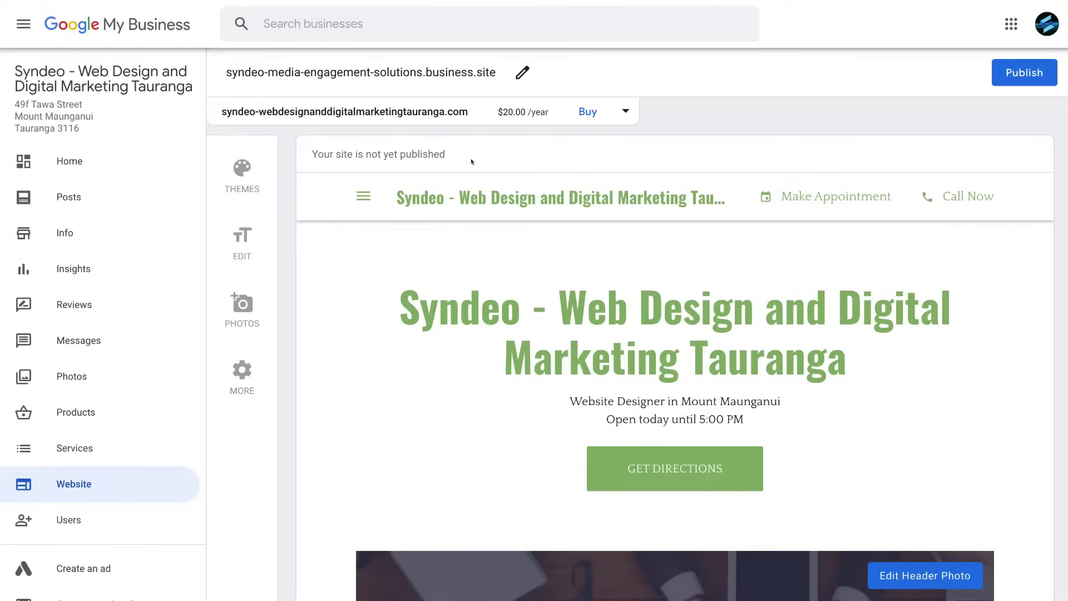
Step: Check the gallery image upload dialog and the additional site settings, including the tips for getting customers
click(243, 304)
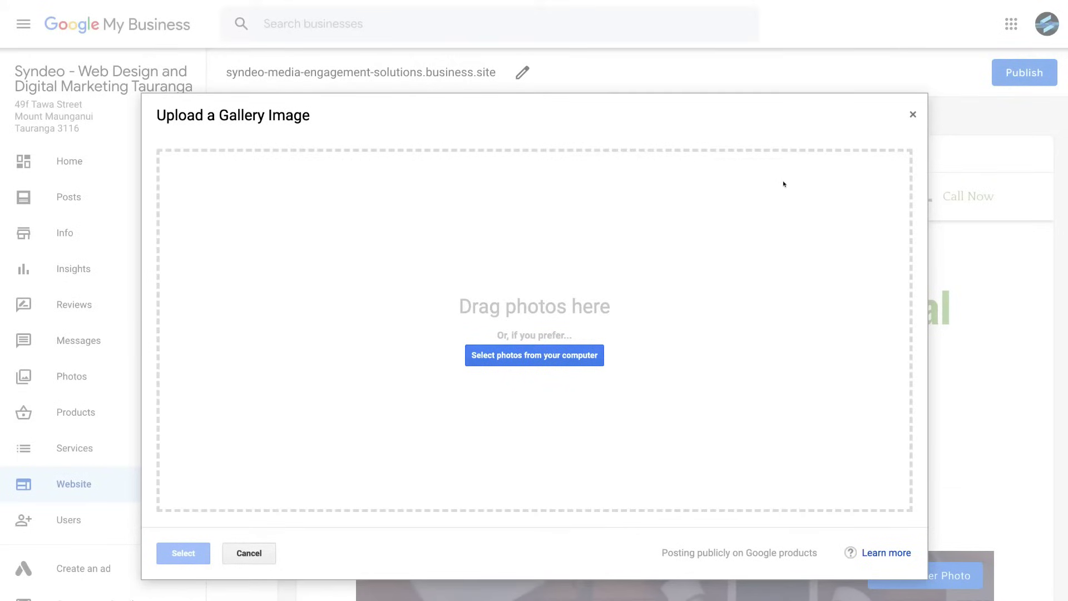
click(913, 114)
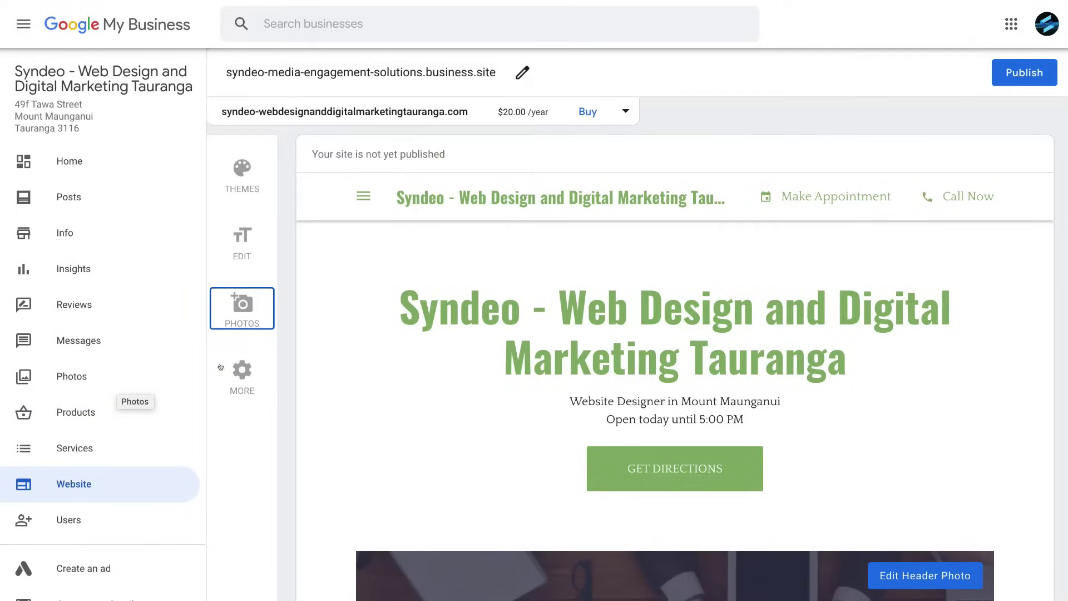
click(242, 371)
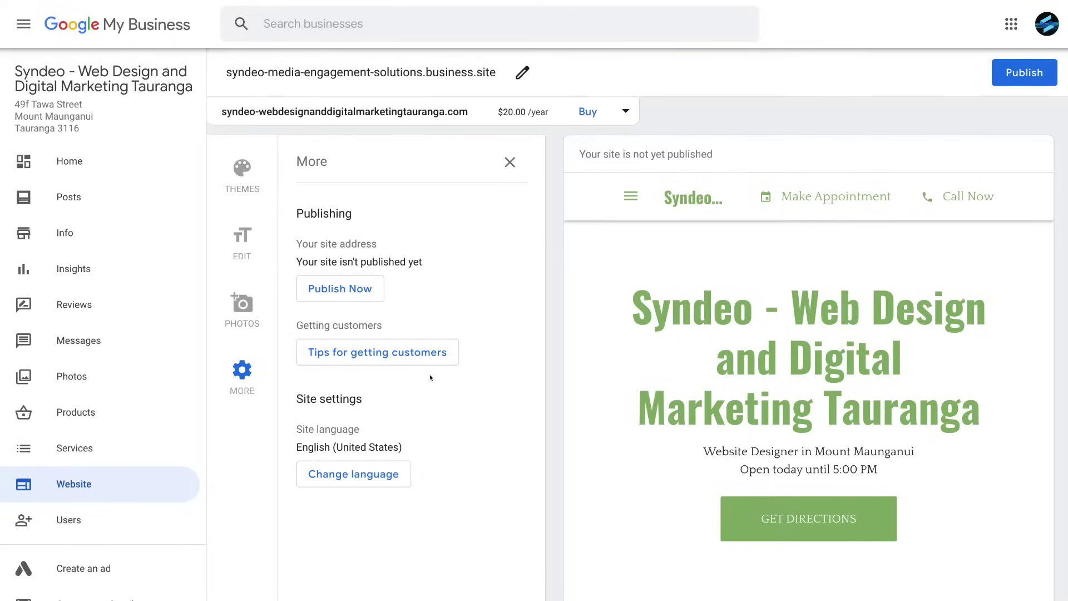
click(418, 353)
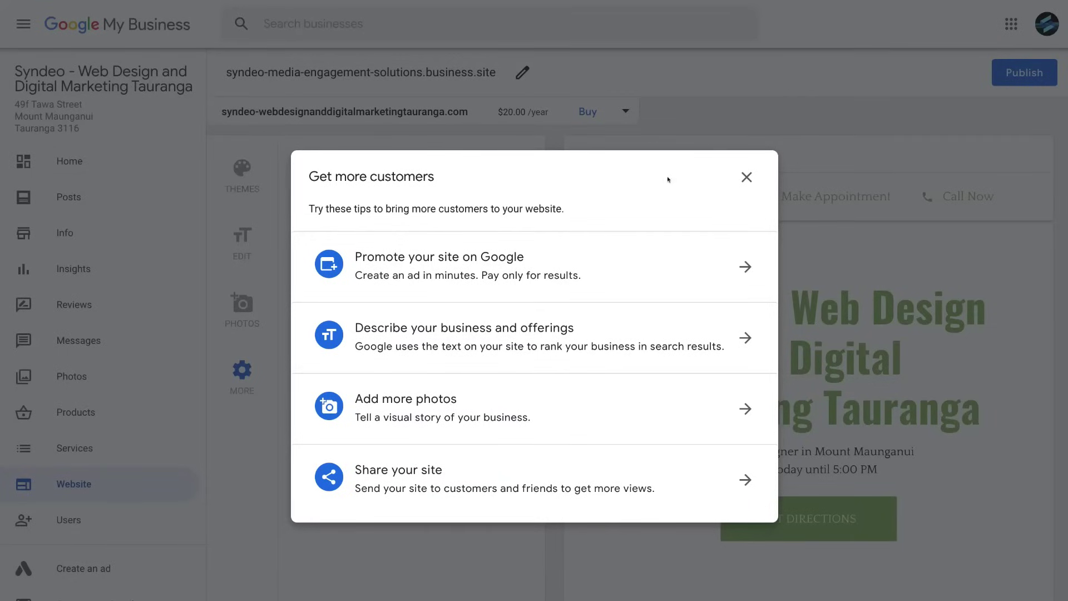
click(740, 178)
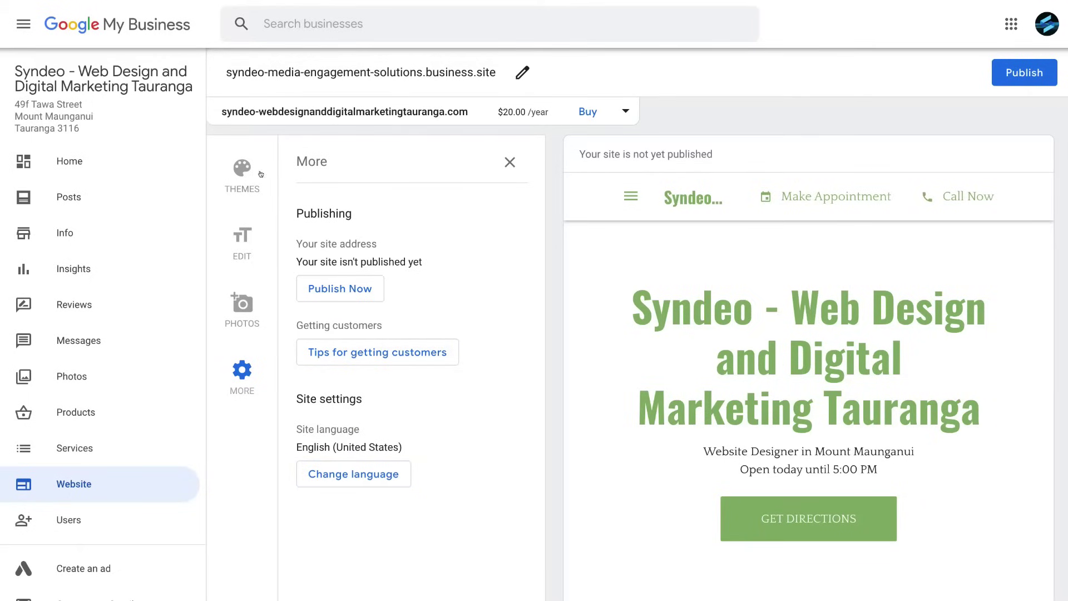
click(508, 162)
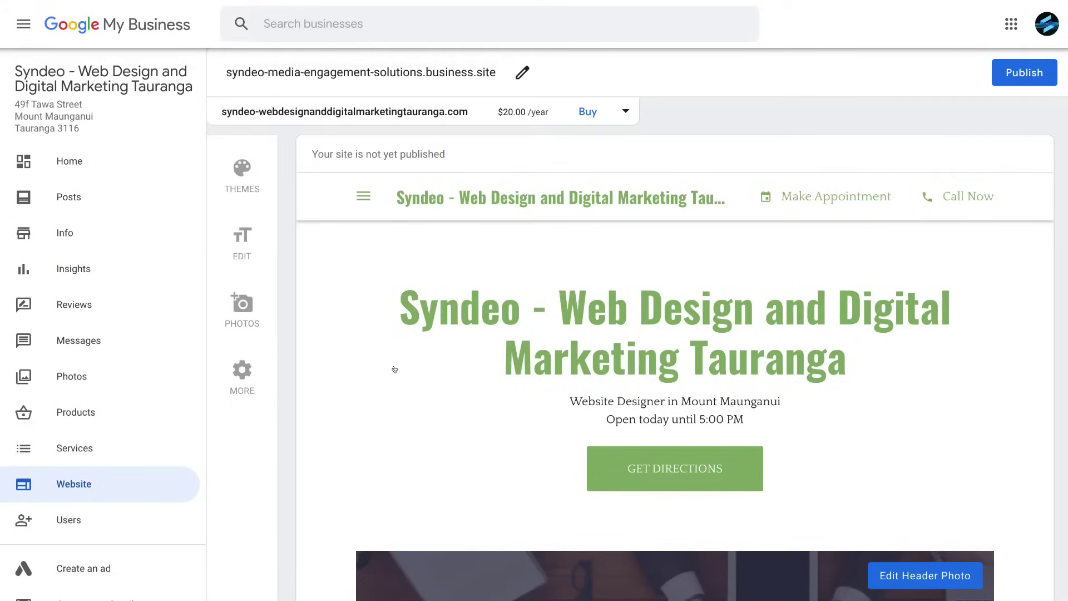
Step: Review the headline, Get Directions button and header photo in the website preview
scroll(394, 369, down, 3)
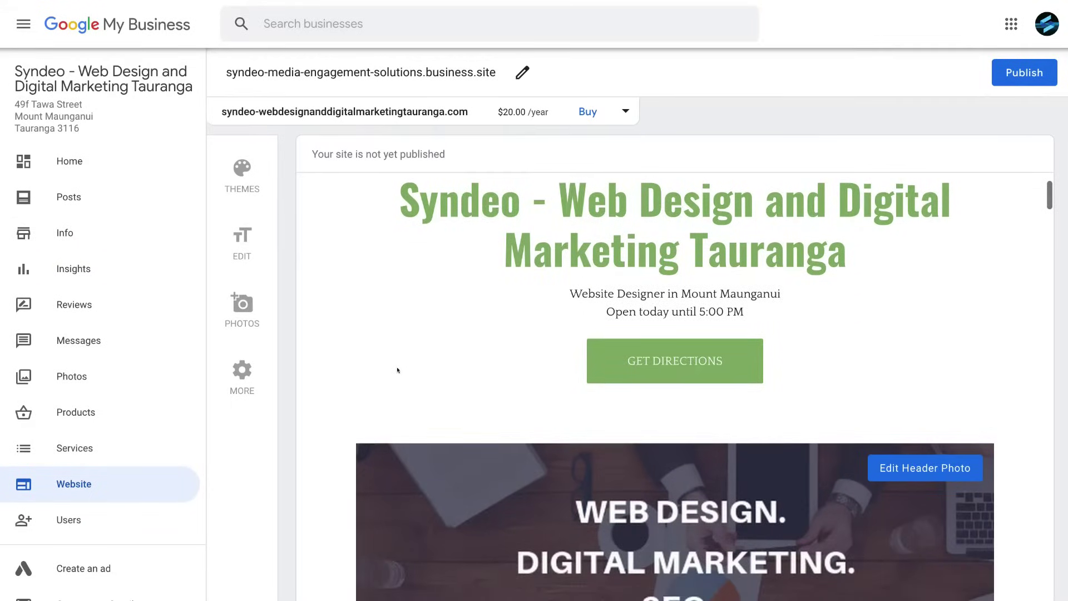
scroll(398, 370, up, 3)
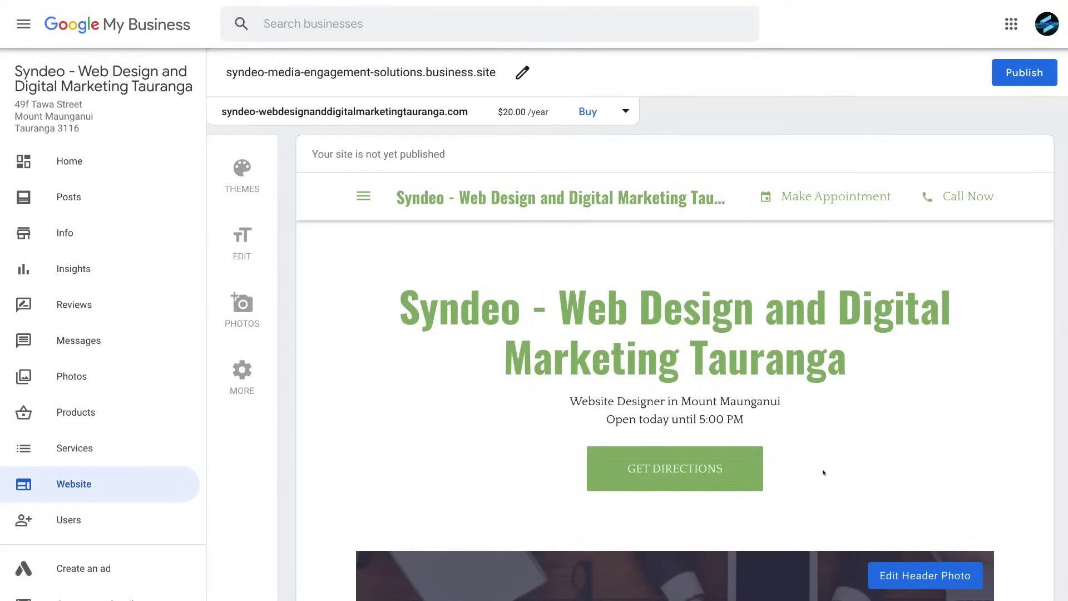
scroll(838, 484, down, 1)
scroll(840, 488, down, 5)
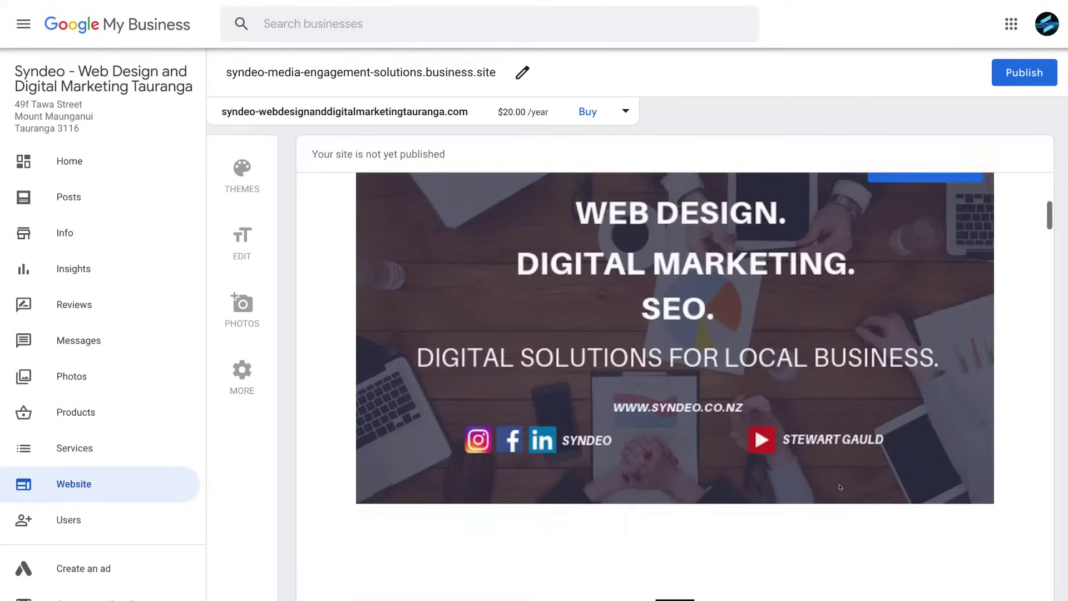
scroll(840, 488, up, 6)
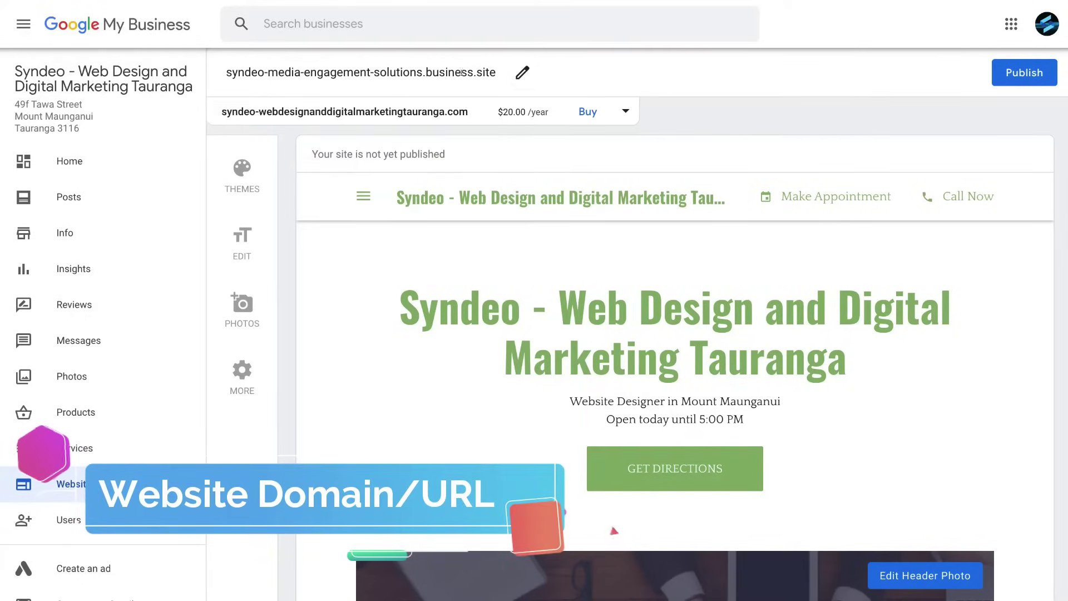
Step: Confirm syndeo-media-engagement-solutions.business.site as the site address, with it set as the website address on Google Search & Maps
click(521, 72)
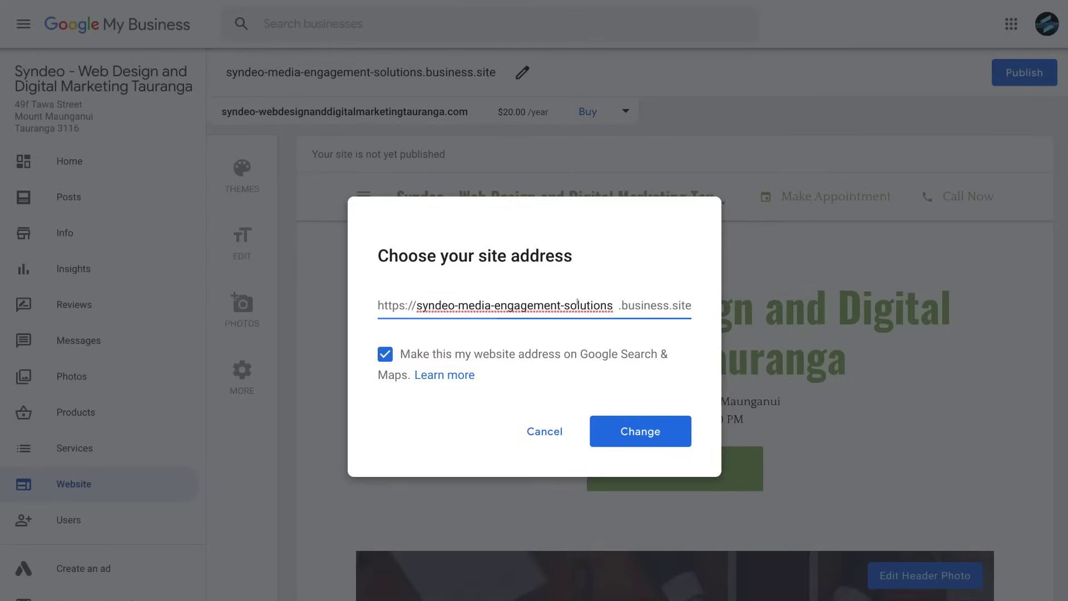
click(416, 301)
drag(417, 304, 610, 305)
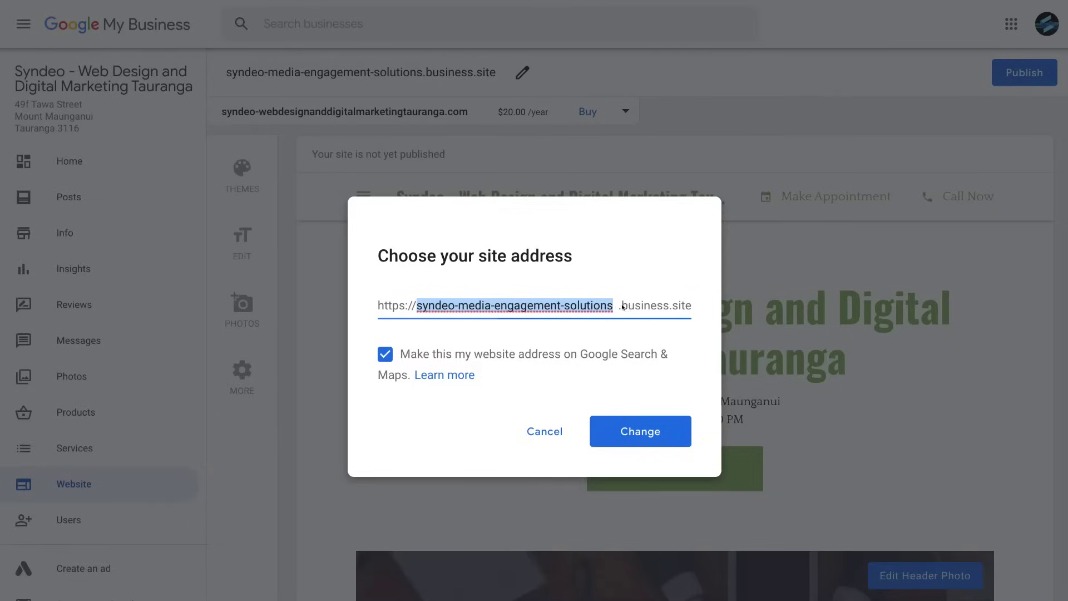
click(623, 306)
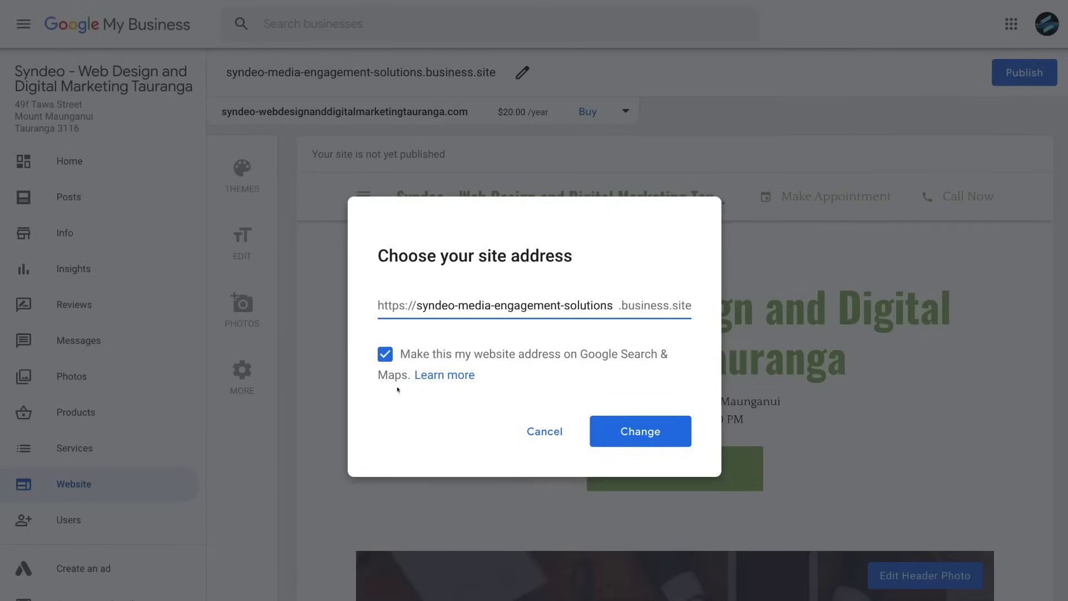
click(631, 428)
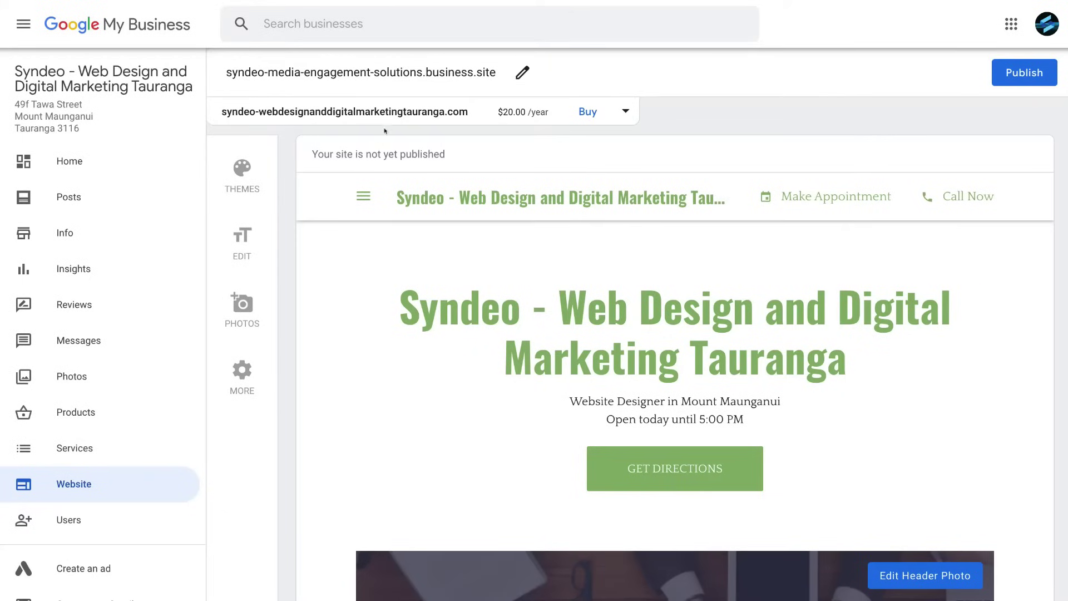
Step: Highlight the full site address and its business.site ending to examine the free domain
triple_click(438, 72)
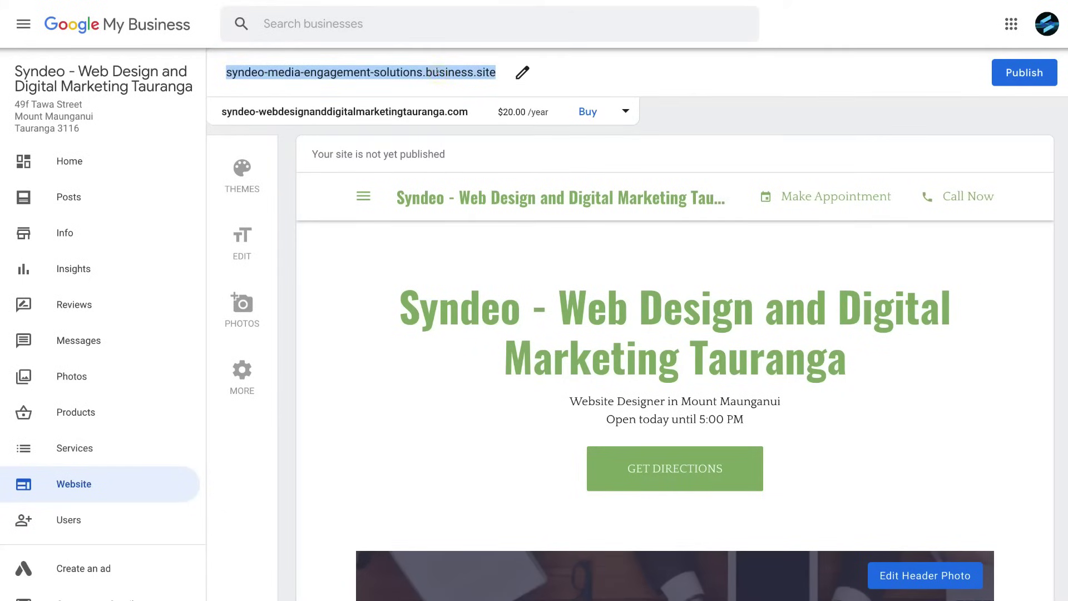
click(425, 72)
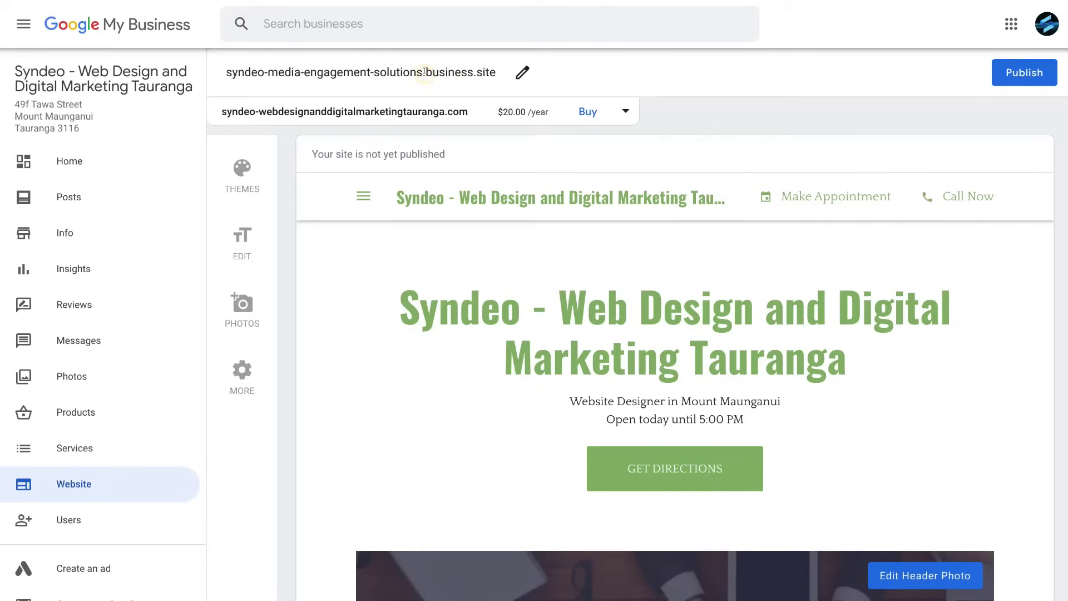
drag(425, 73, 496, 74)
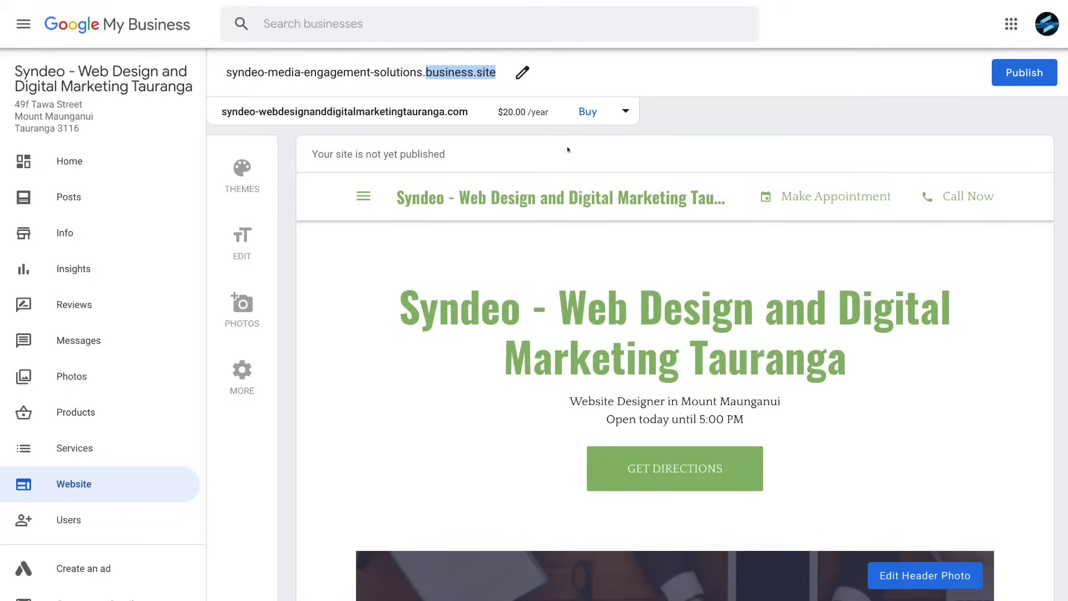
Step: Look through the suggested custom domains and the options for buying a domain with or without G Suite email
click(624, 110)
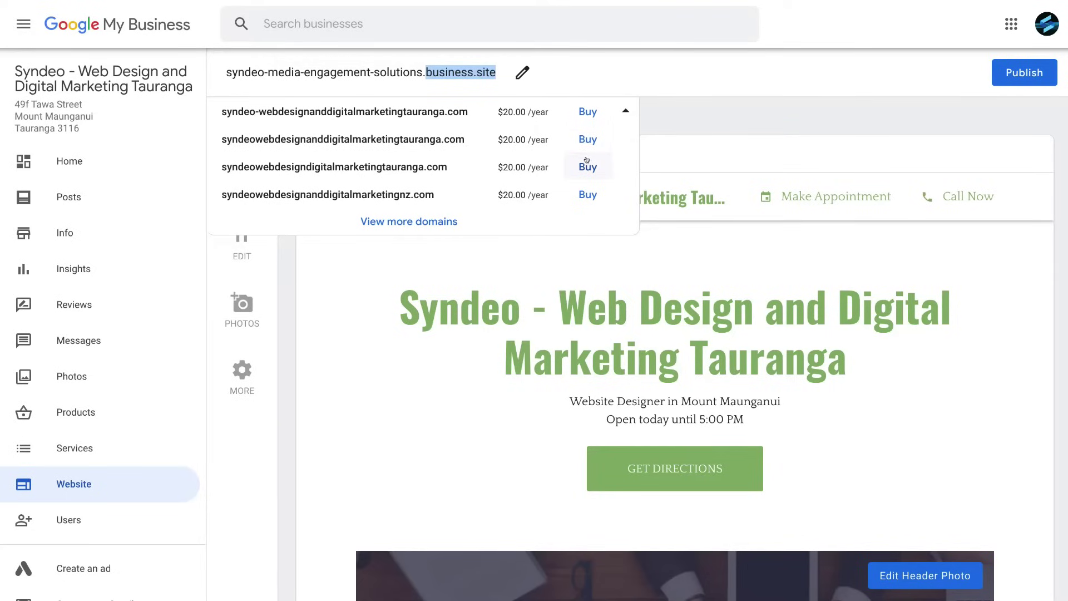
click(420, 221)
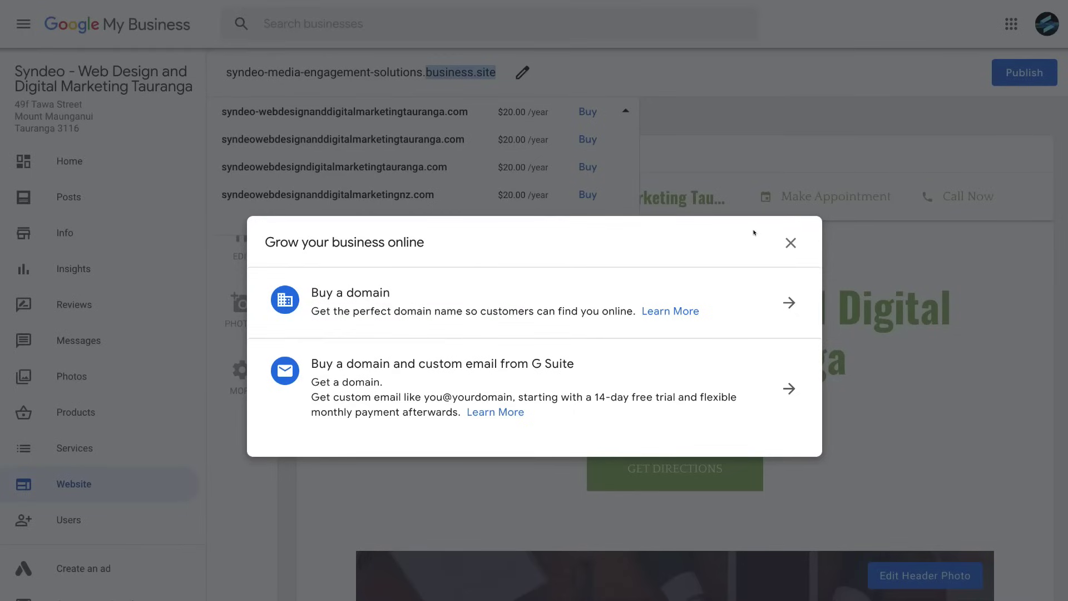
click(787, 239)
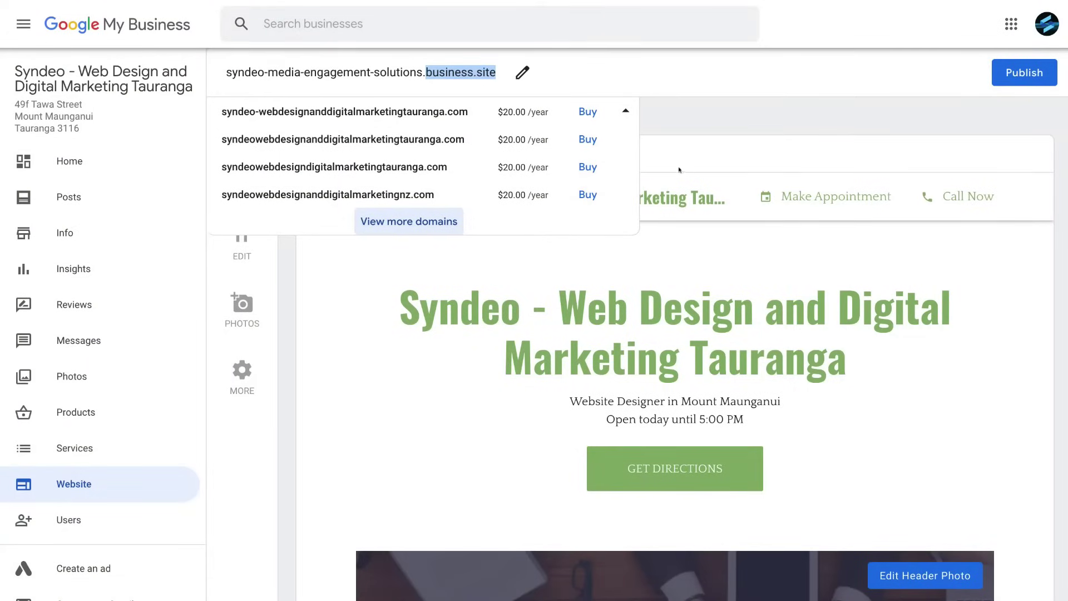
click(622, 111)
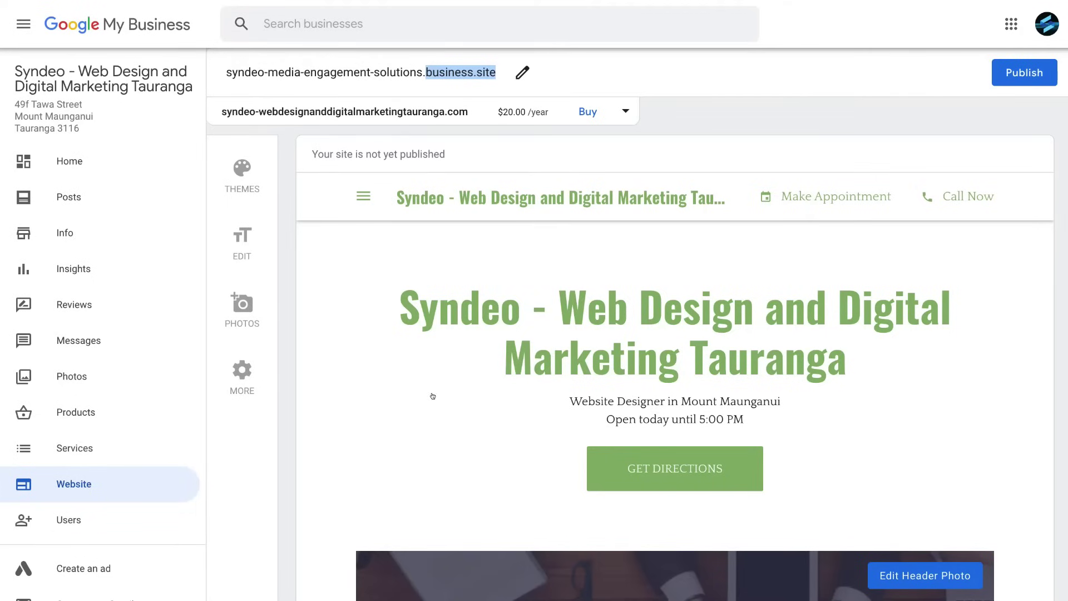
Step: Publish the website and check the option for editing its site address, leaving that dialog without changing anything
scroll(433, 396, down, 2)
scroll(433, 396, down, 6)
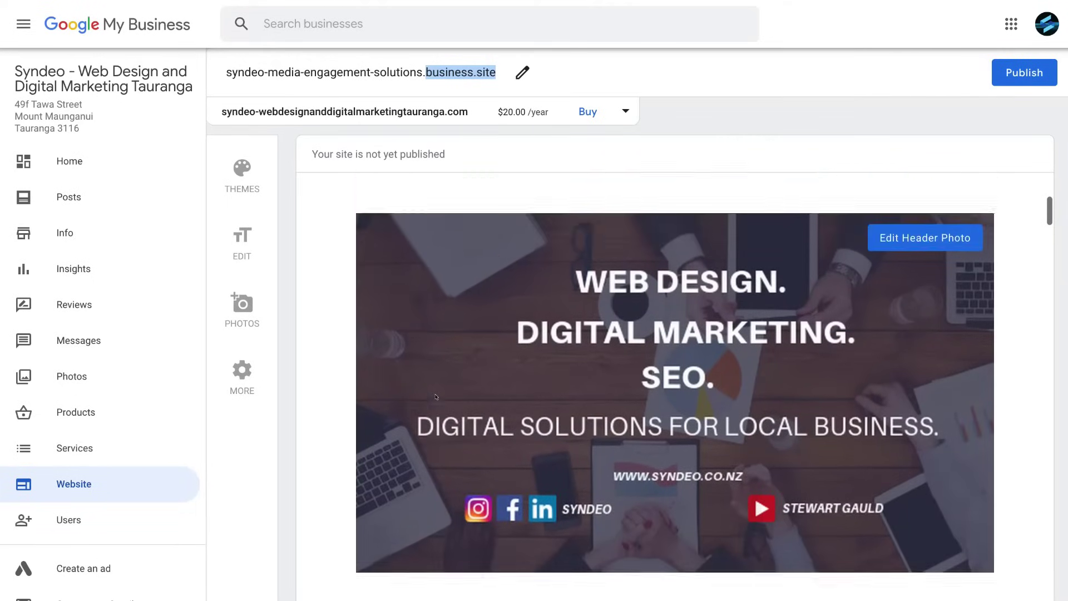
scroll(522, 400, up, 7)
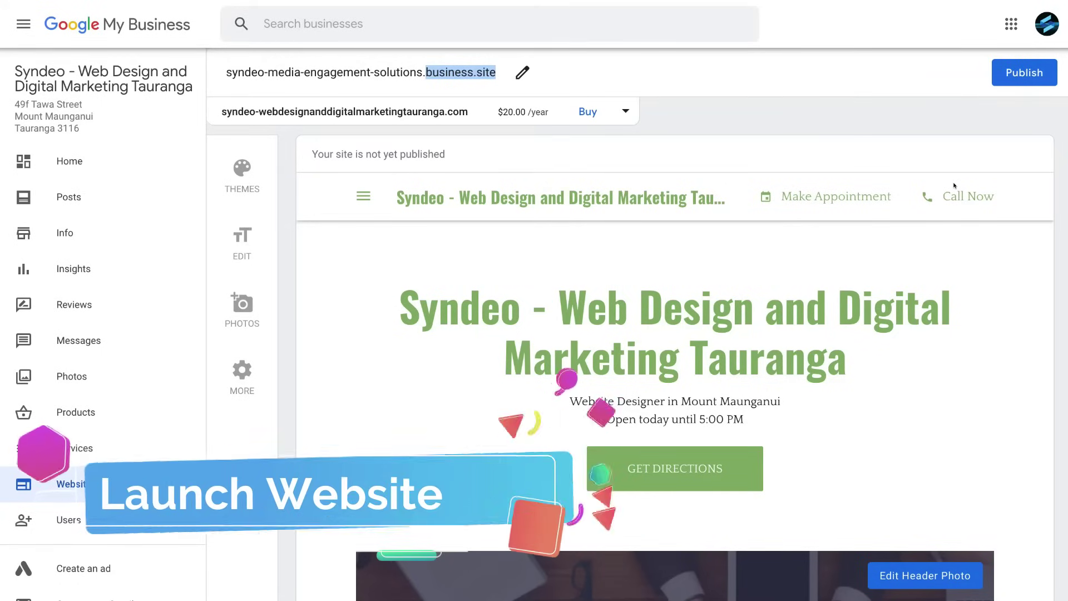
click(1023, 77)
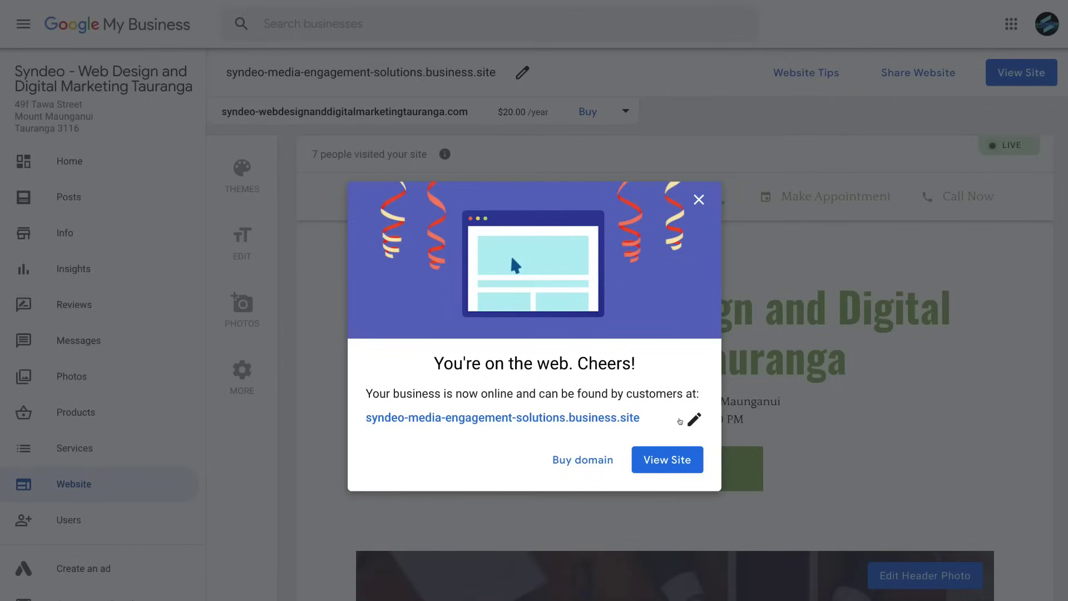
click(694, 418)
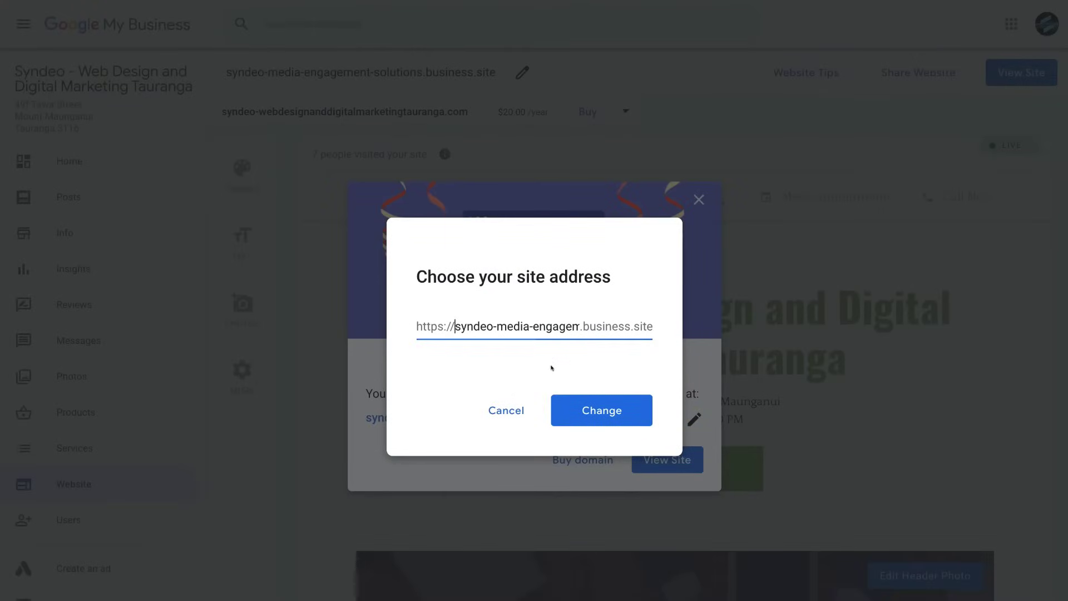
click(497, 414)
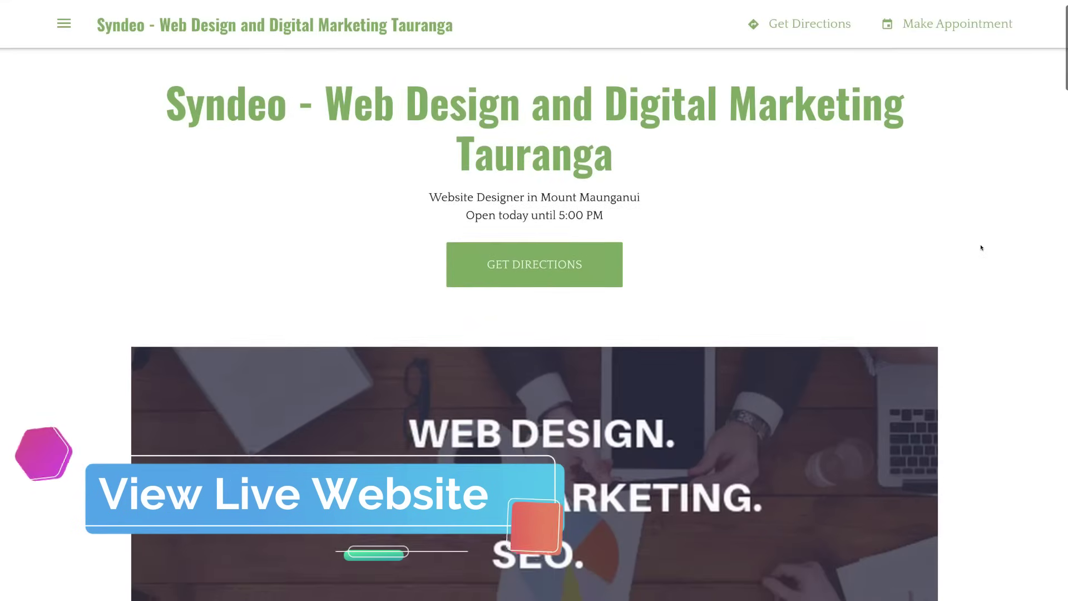
Step: Look through the live website's headline, header photo and Updates posts
scroll(981, 247, down, 8)
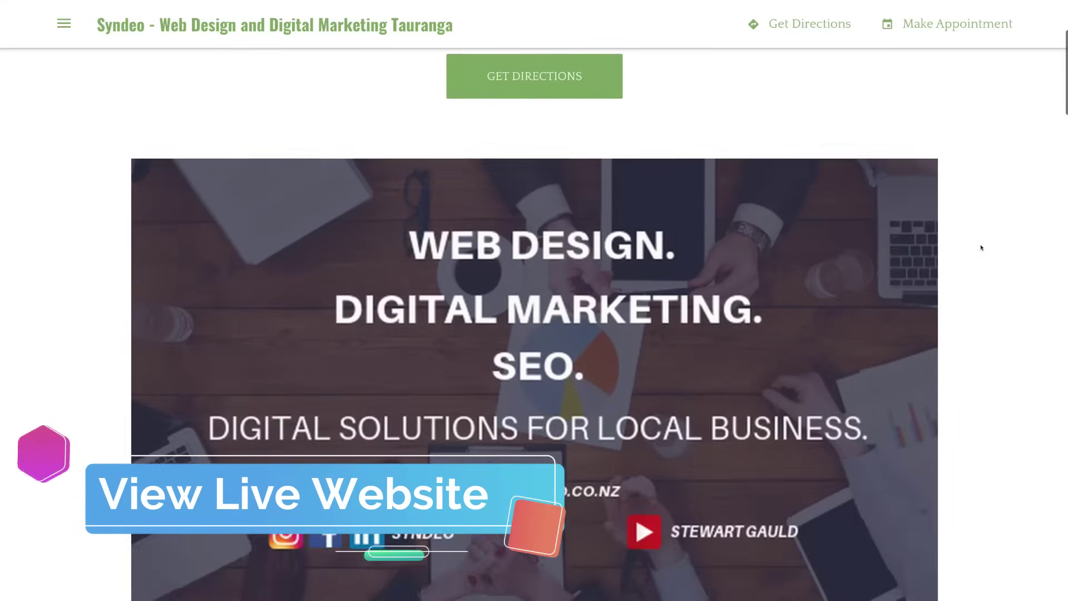
scroll(981, 247, down, 6)
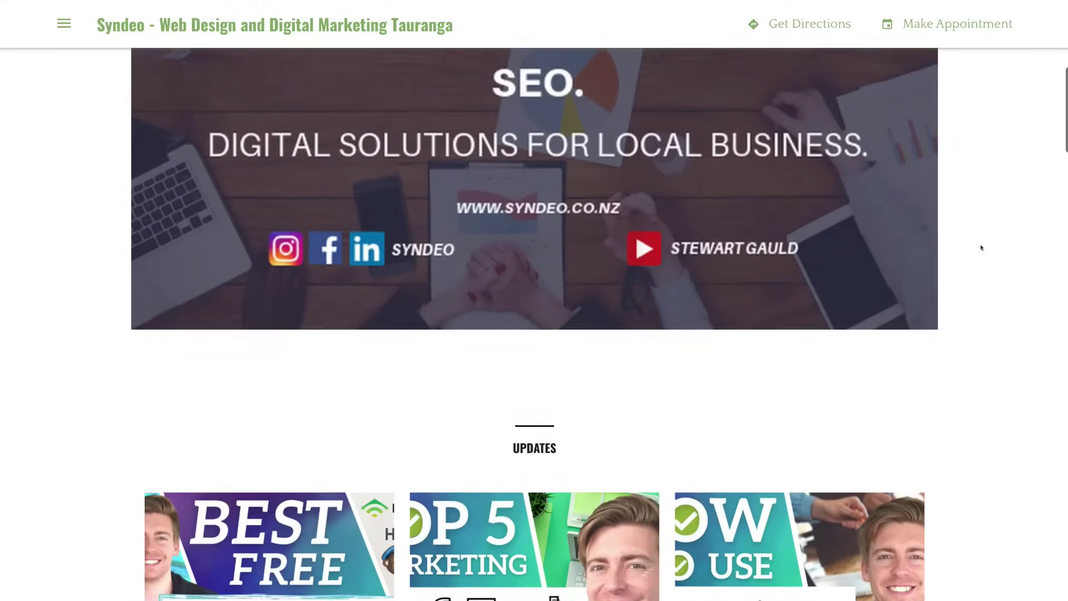
scroll(981, 247, down, 14)
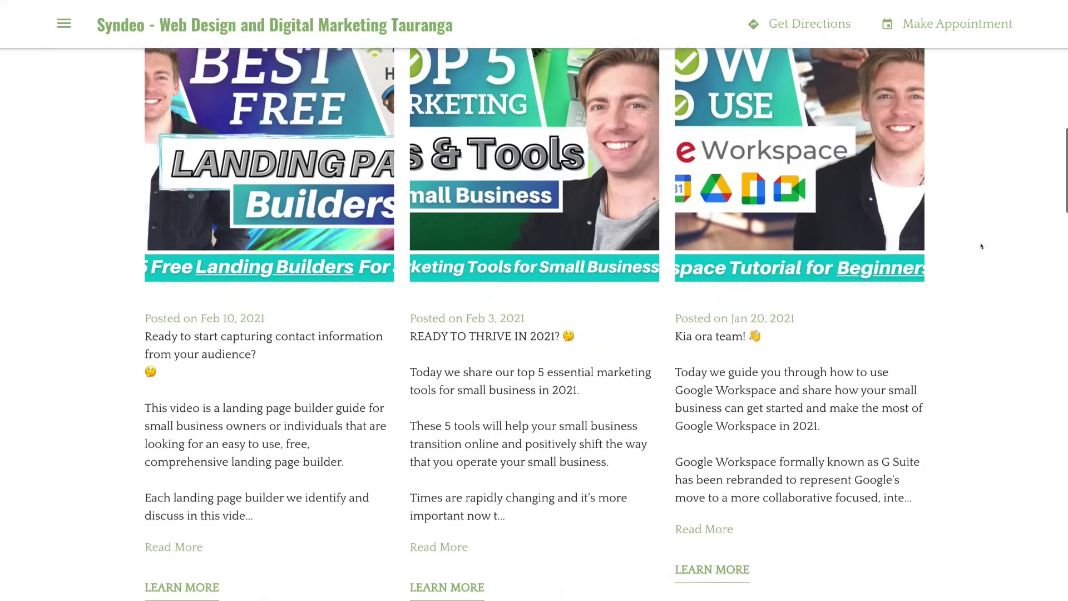
scroll(981, 248, down, 7)
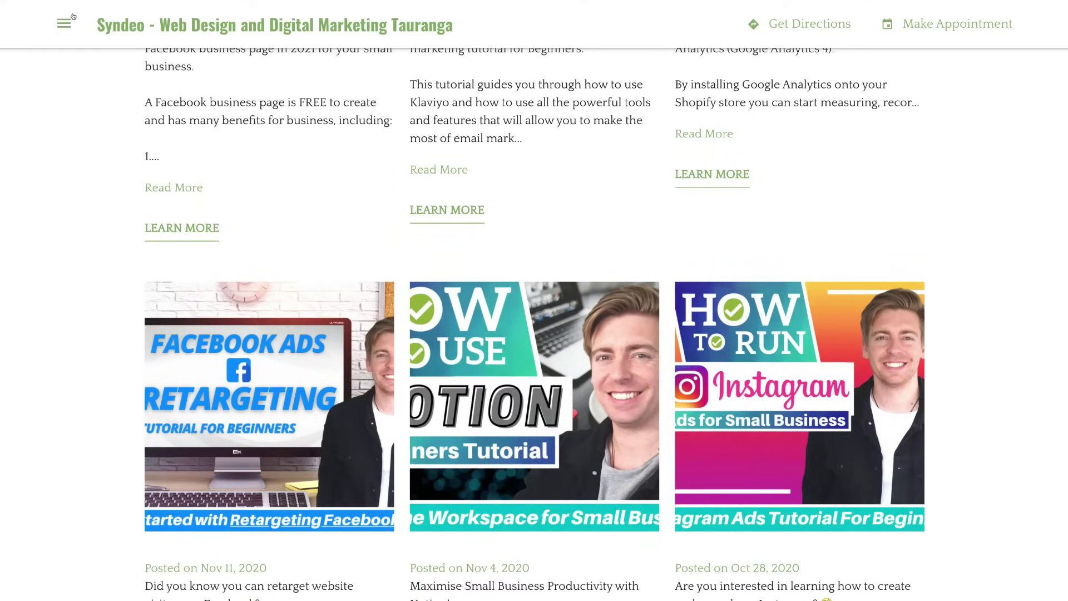
Step: Go to the live website's Contact section to view its map, contact details, address and business hours
click(62, 24)
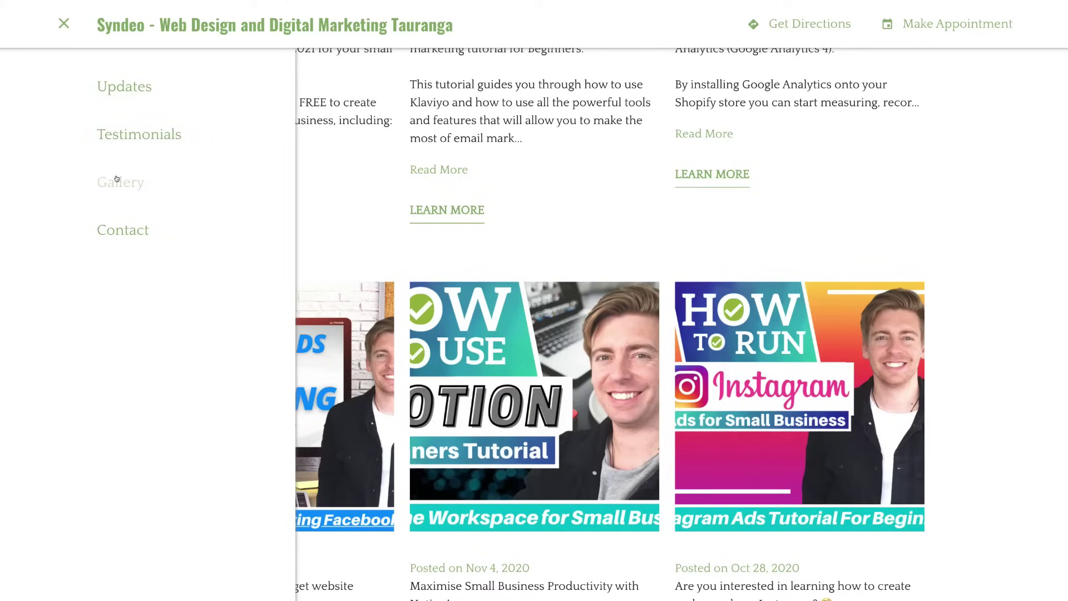
click(128, 234)
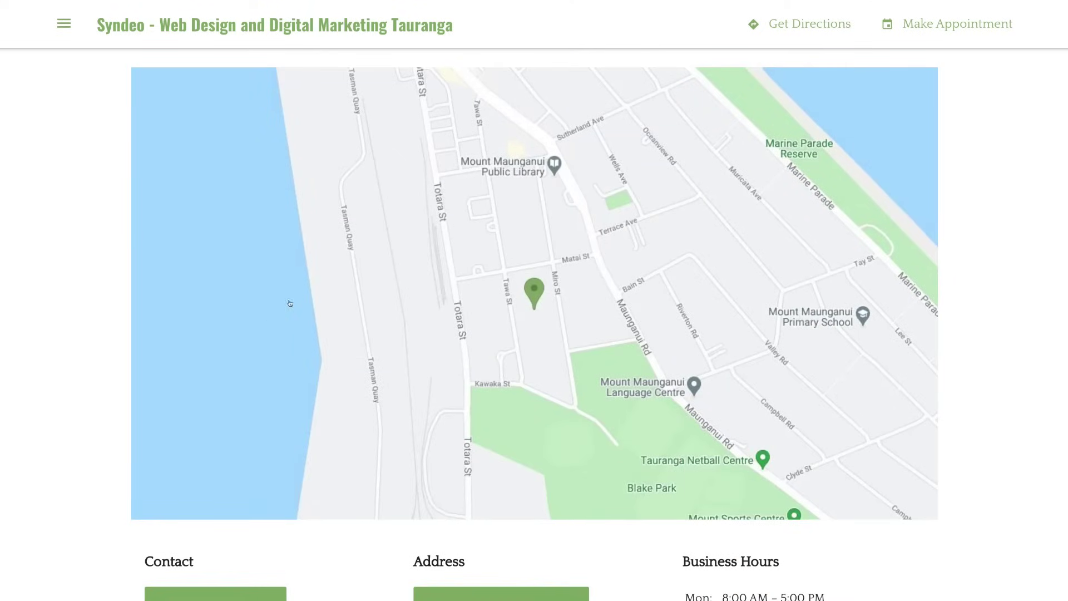
scroll(192, 494, down, 4)
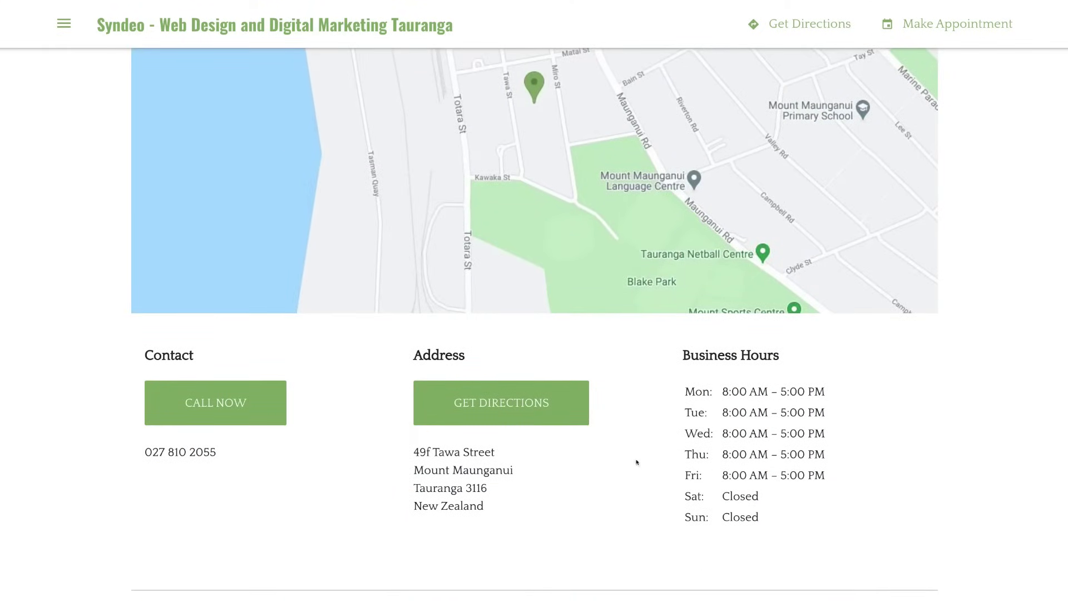
Step: View the live website's Updates section and follow the Make Appointment link to examine the linked contact page
click(61, 21)
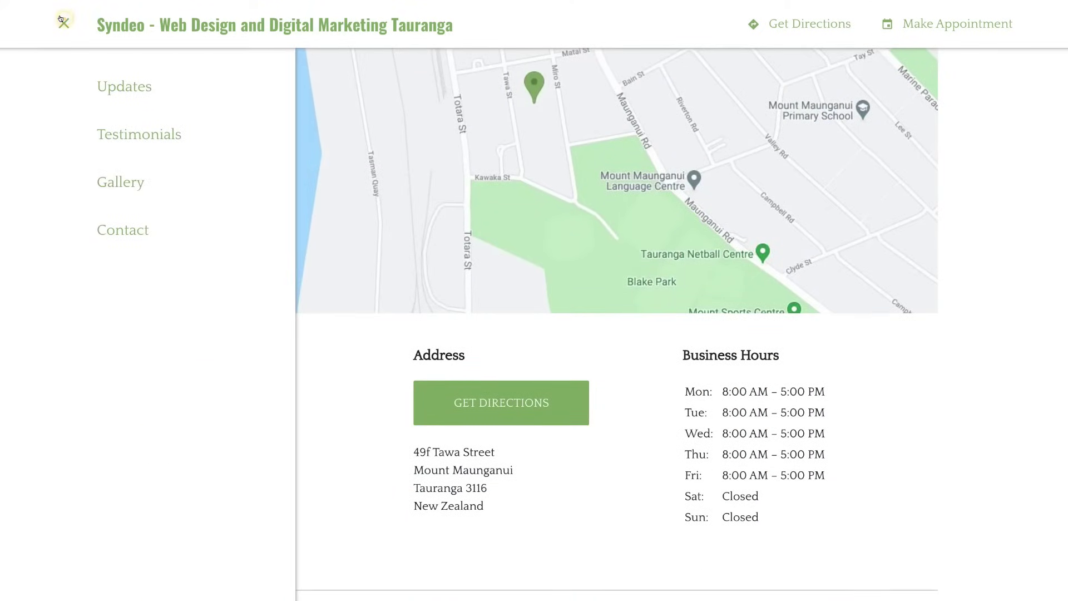
click(124, 86)
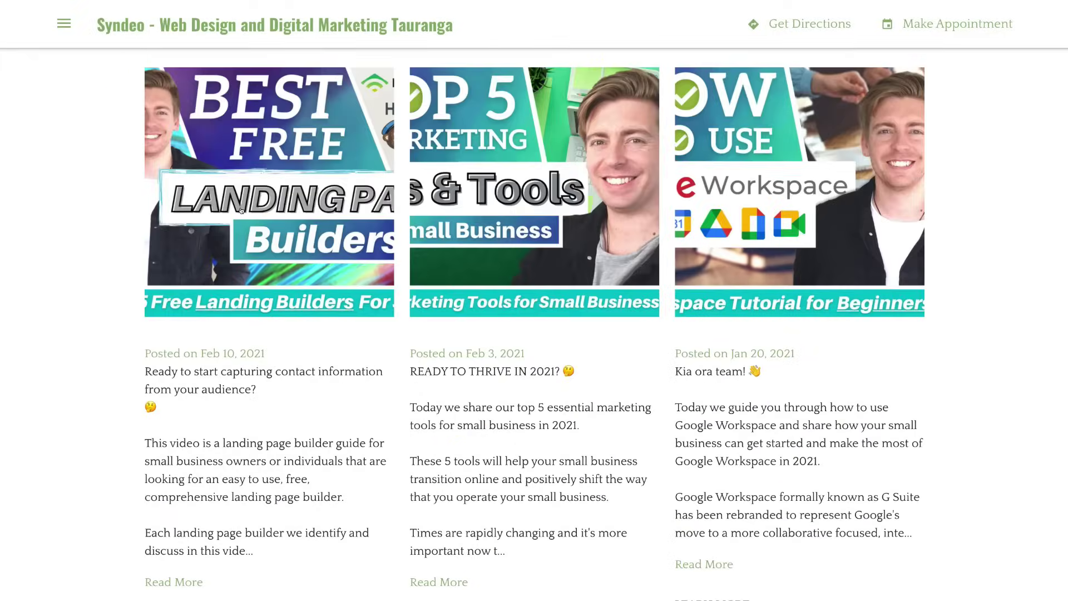
scroll(239, 210, up, 5)
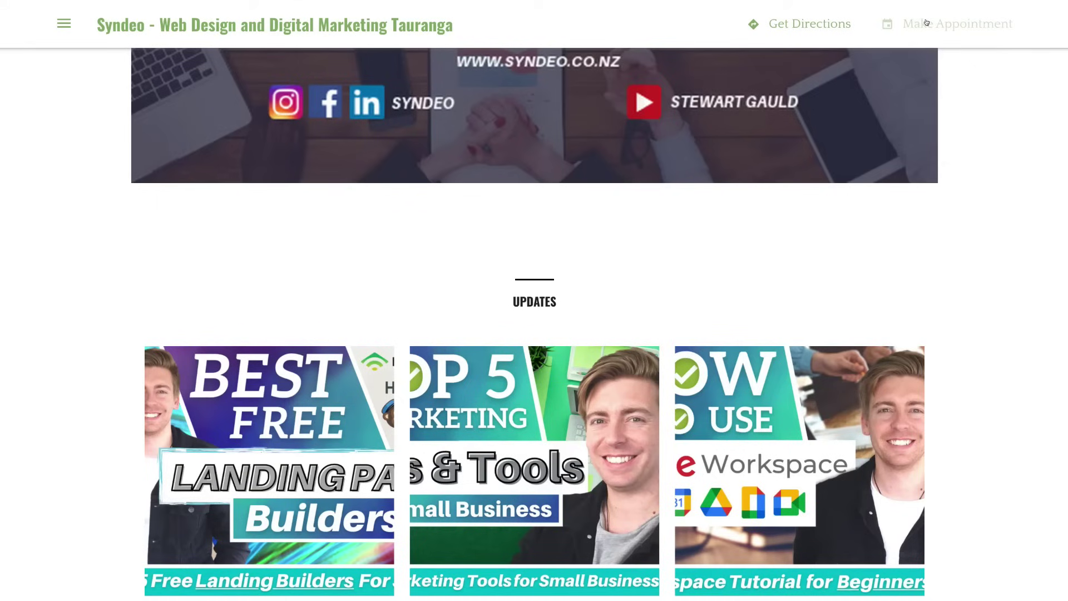
click(951, 27)
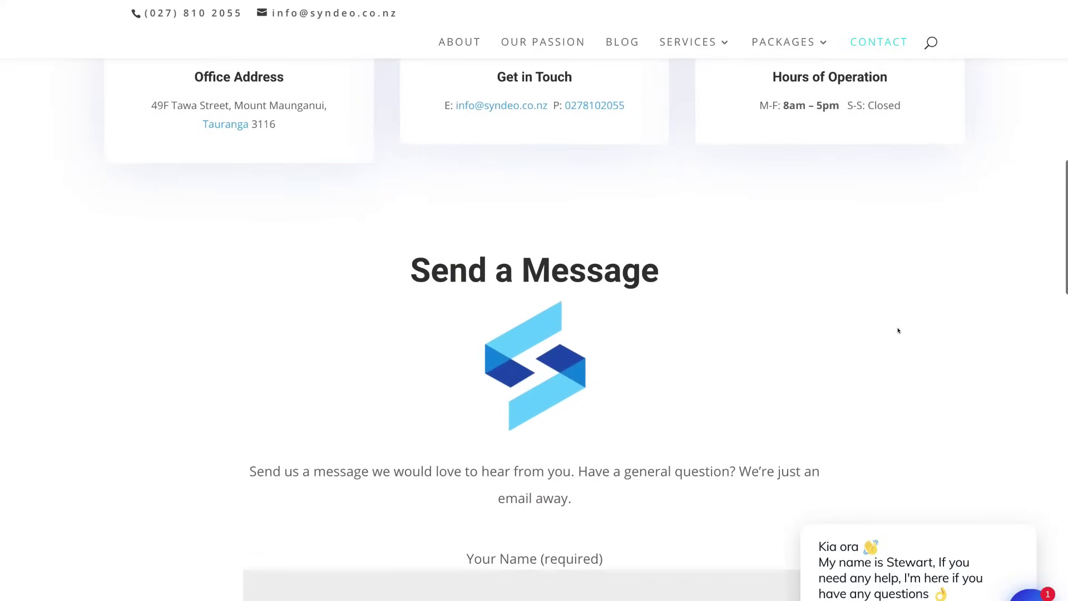
scroll(898, 331, down, 6)
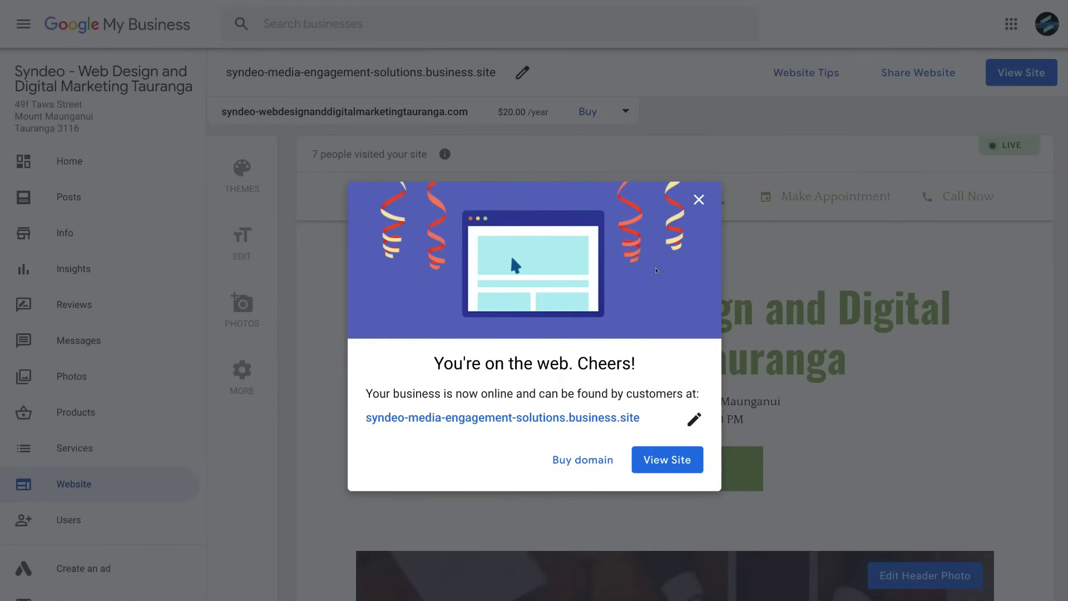
Step: Dismiss the publishing confirmation and customer tips back in Google My Business, and copy the website's link from its sharing options
click(699, 200)
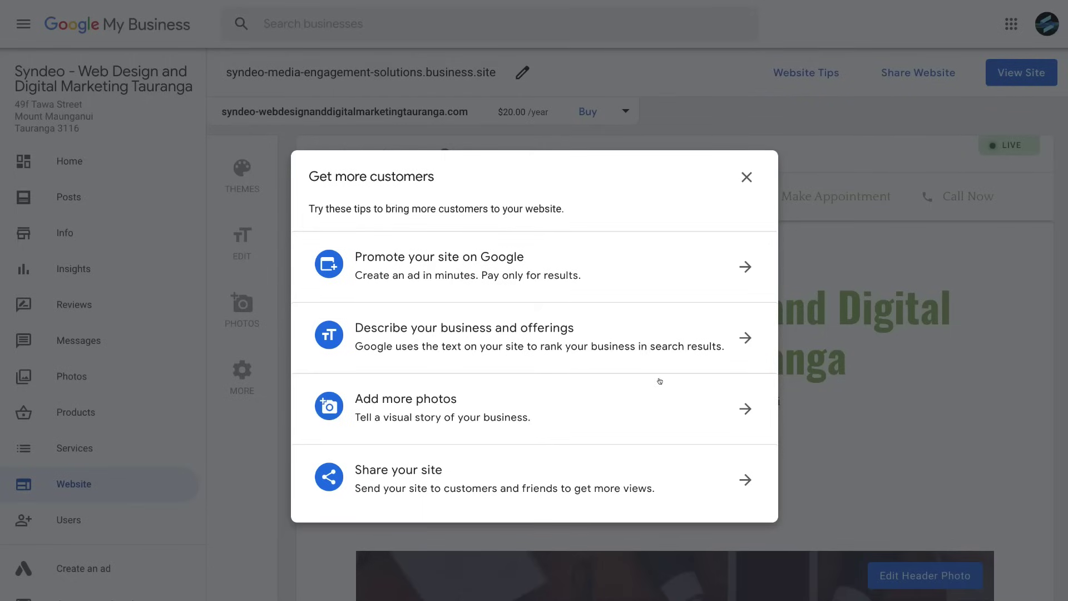
click(741, 177)
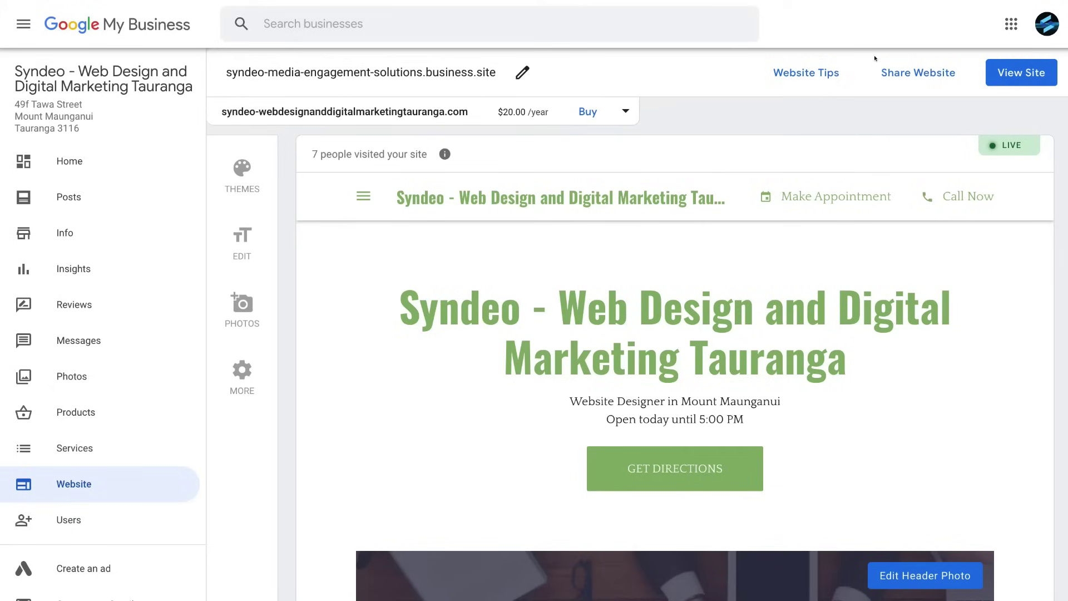
click(919, 76)
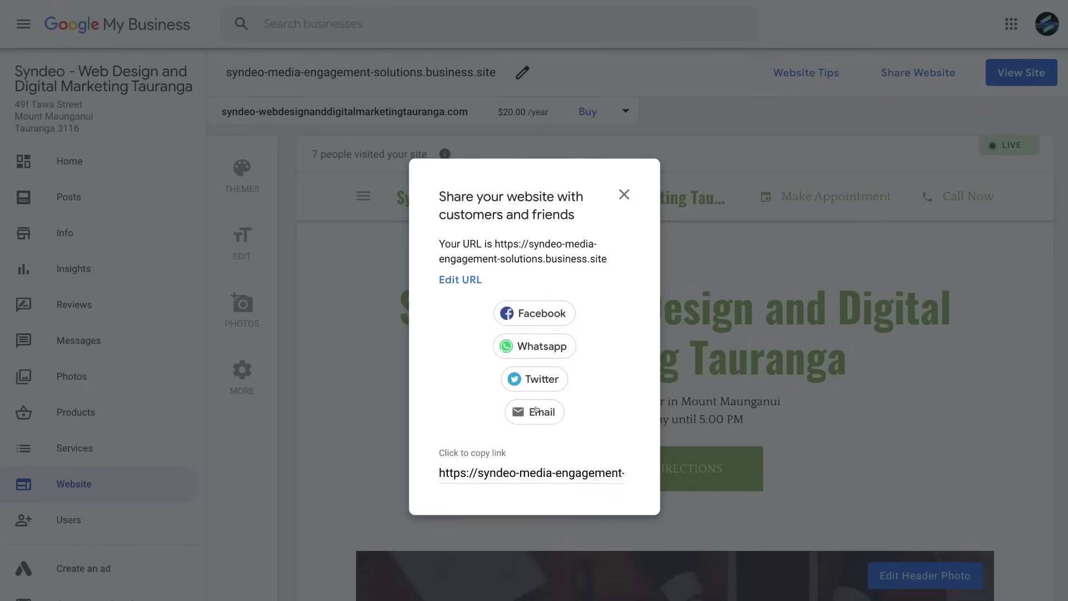
click(502, 472)
click(620, 192)
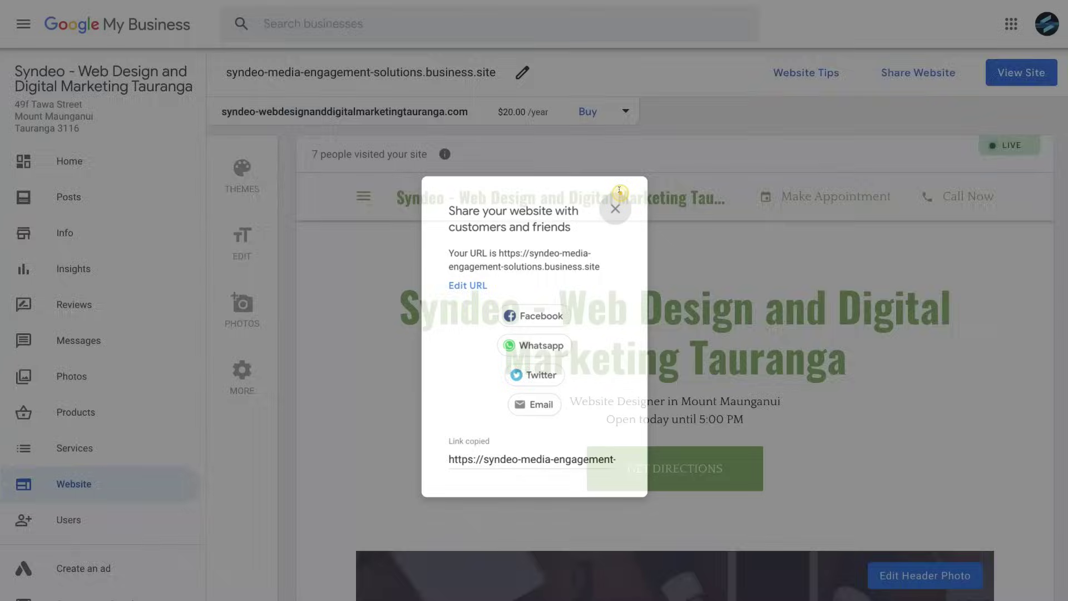
Step: Review the website tips for getting more customers
click(822, 72)
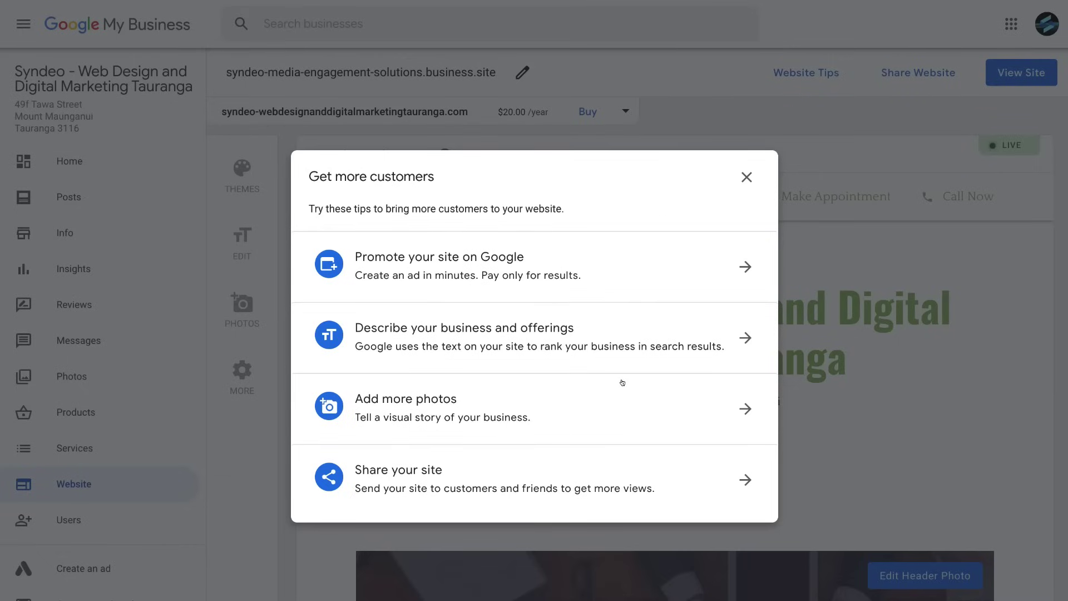
click(745, 178)
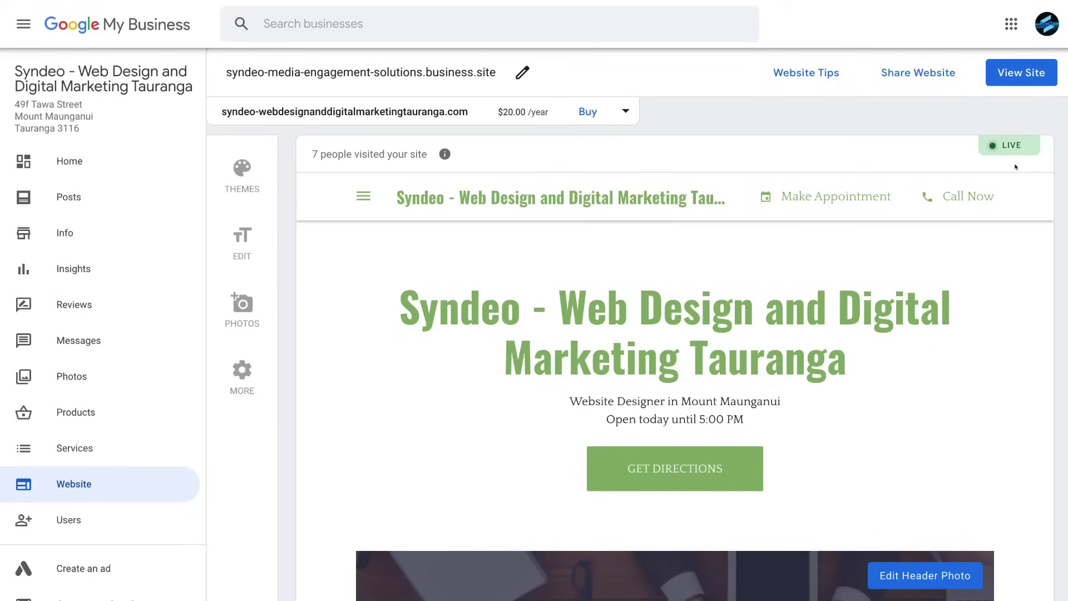
Step: Unpublish the website in its publishing settings and return to the full website preview
click(238, 365)
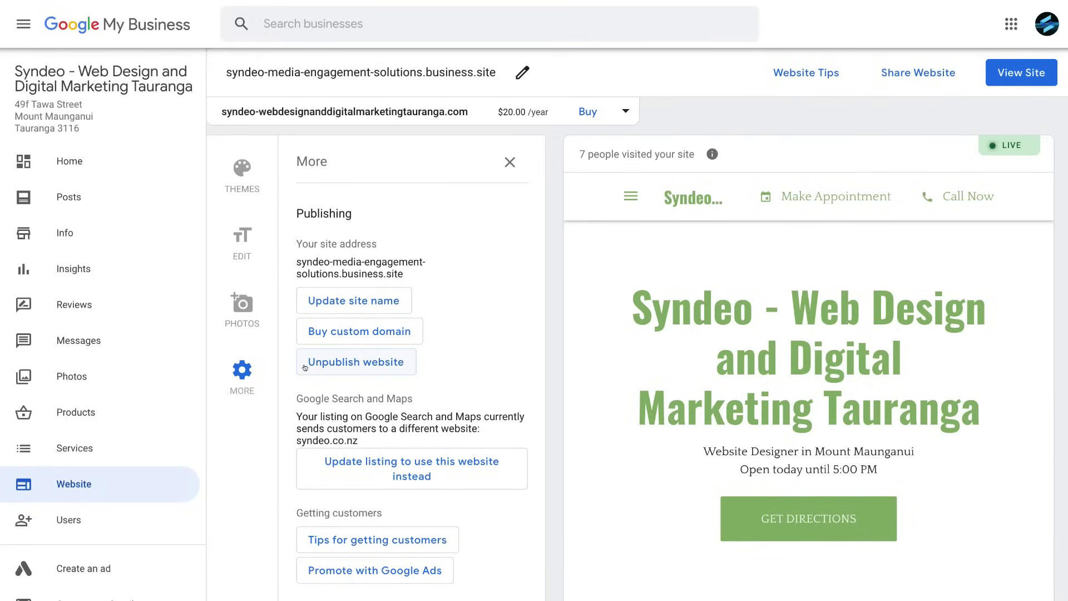
click(372, 365)
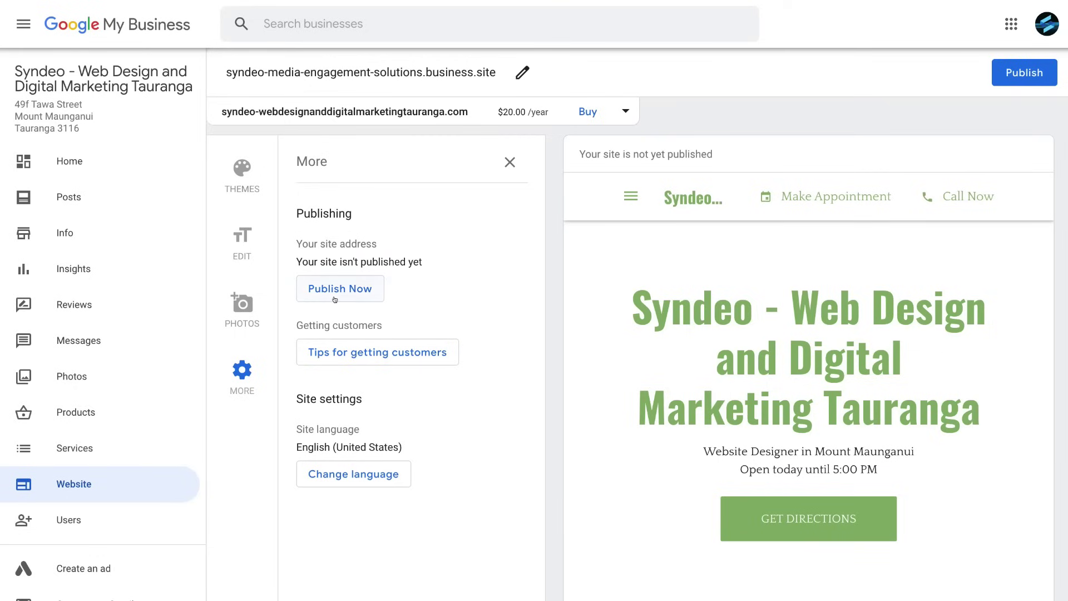
click(509, 163)
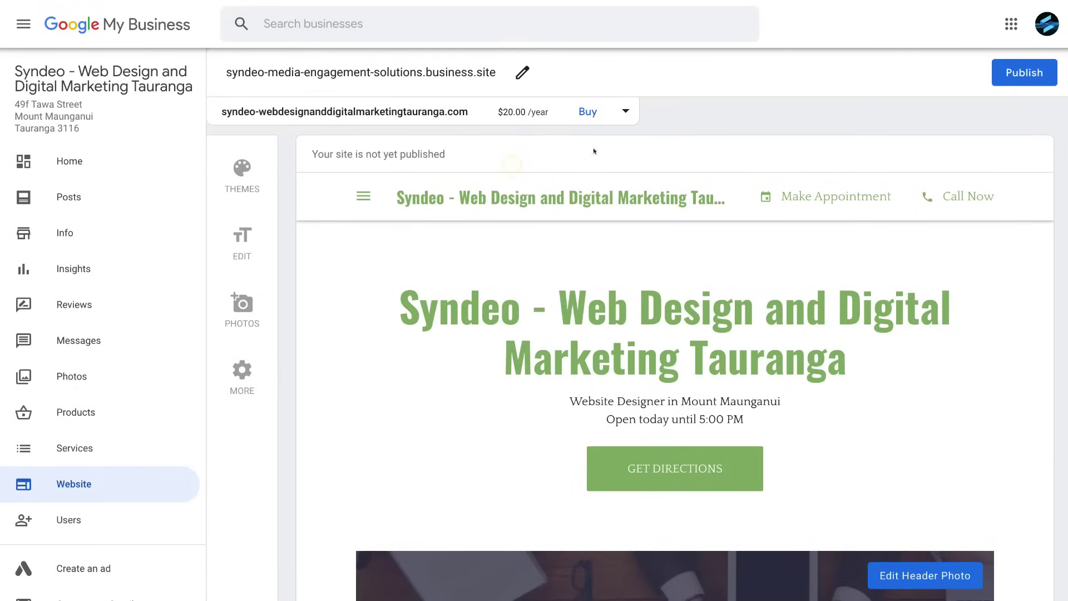